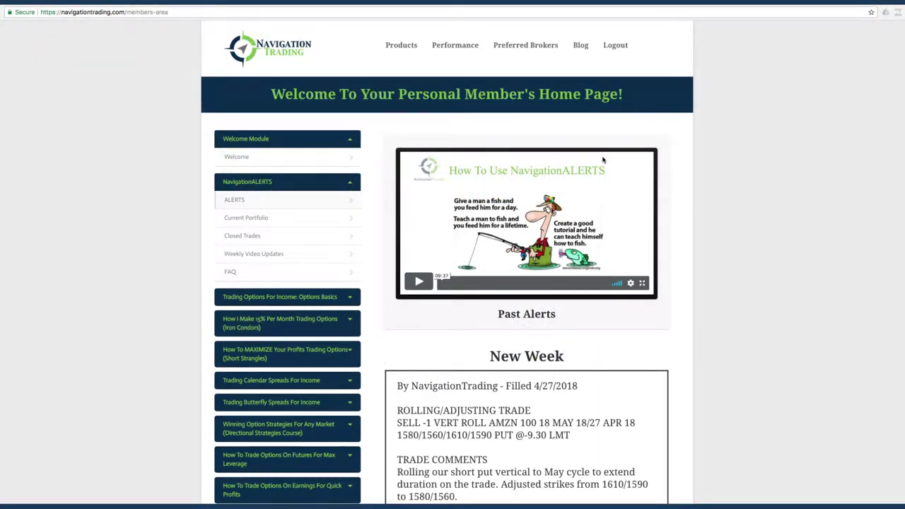
# Find the 4/23/2018 /ZNM8 rolling alert and highlight its "same June" comment, buy and sell call legs, and both limit prices
pyautogui.scroll(-20, 629, 213)
pyautogui.scroll(-15, 625, 213)
pyautogui.scroll(-4, 625, 214)
pyautogui.scroll(4, 625, 214)
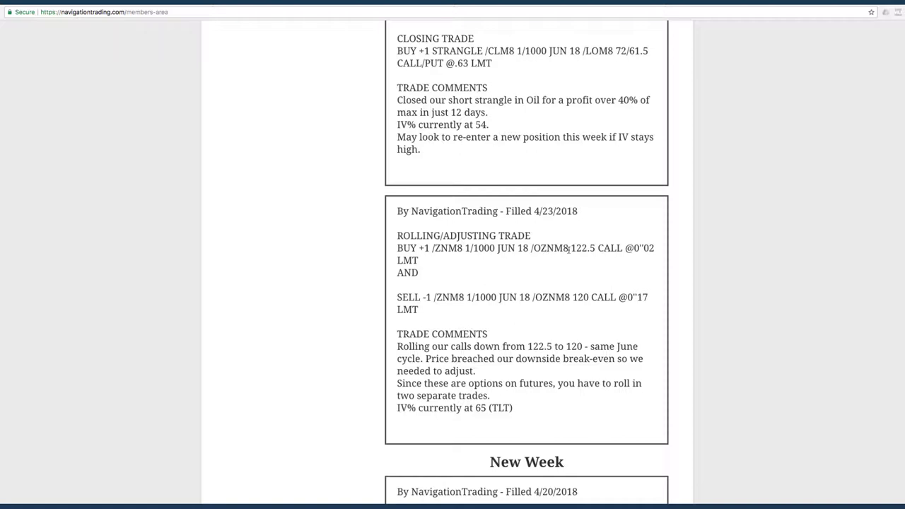
pyautogui.moveTo(527, 346); pyautogui.dragTo(639, 349)
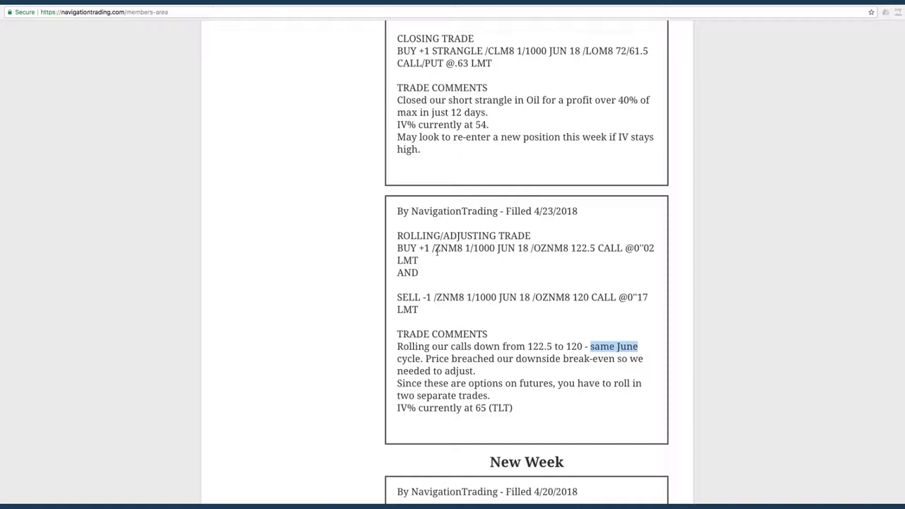
pyautogui.moveTo(397, 248); pyautogui.dragTo(609, 256)
pyautogui.moveTo(397, 297); pyautogui.dragTo(616, 298)
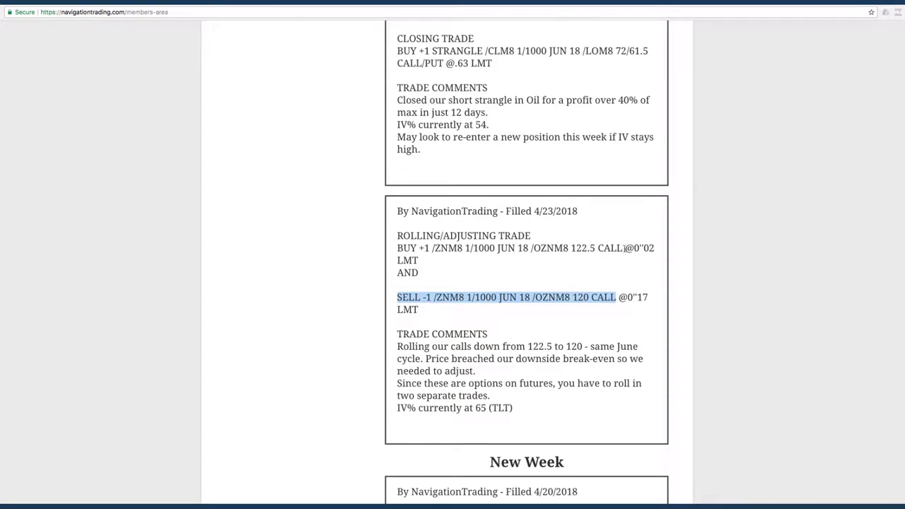
pyautogui.moveTo(625, 248); pyautogui.dragTo(657, 250)
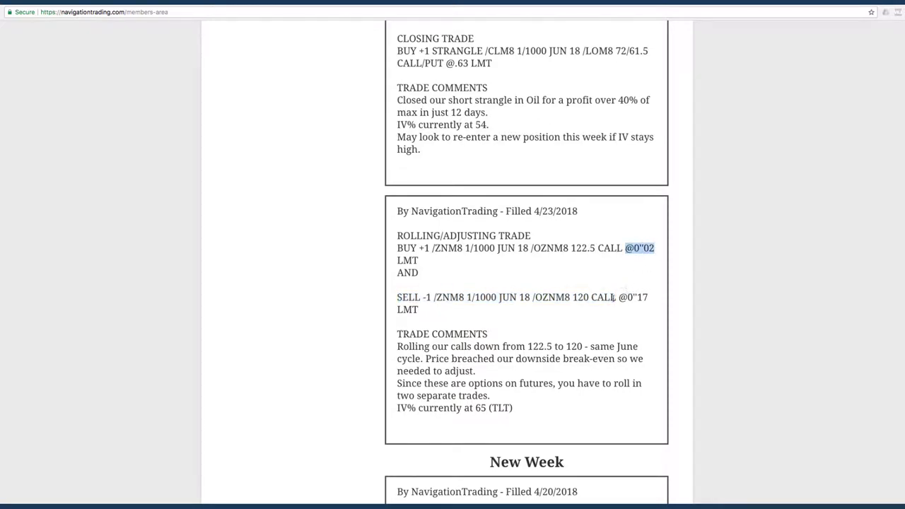
pyautogui.moveTo(617, 298); pyautogui.dragTo(650, 300)
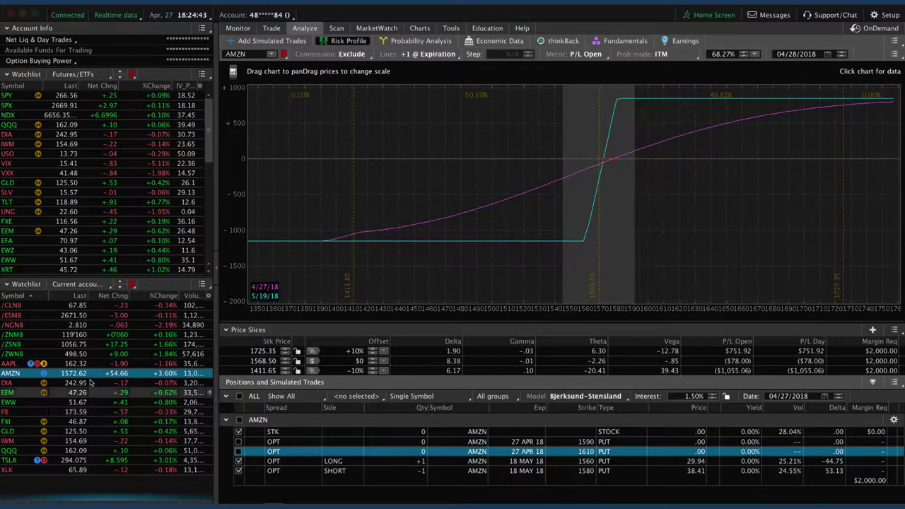
# Switch to thinkorswim, load /ZNM8 from the watchlist in the risk profile, and center the chart closely around the current price
pyautogui.press('Up')
pyautogui.press('Up')
pyautogui.press('Up')
pyautogui.press('Up')
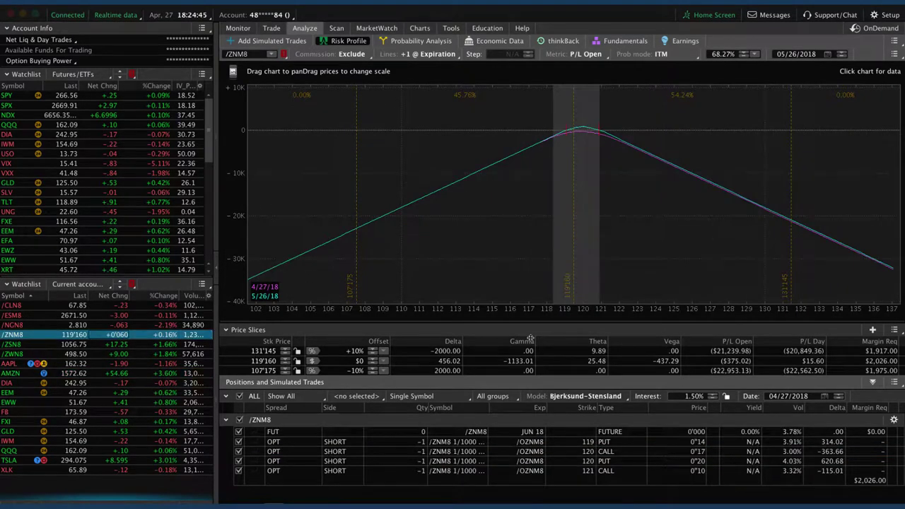
pyautogui.moveTo(543, 313); pyautogui.dragTo(657, 311)
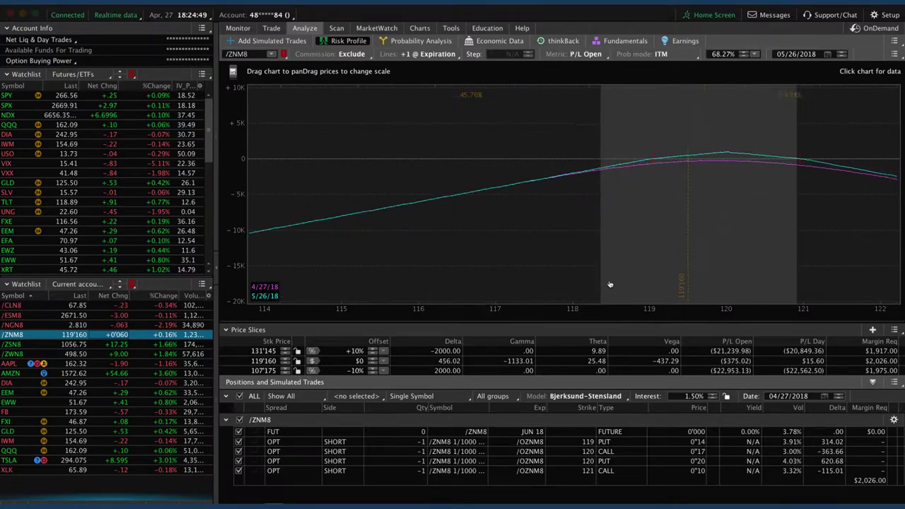
pyautogui.moveTo(587, 285); pyautogui.dragTo(479, 278)
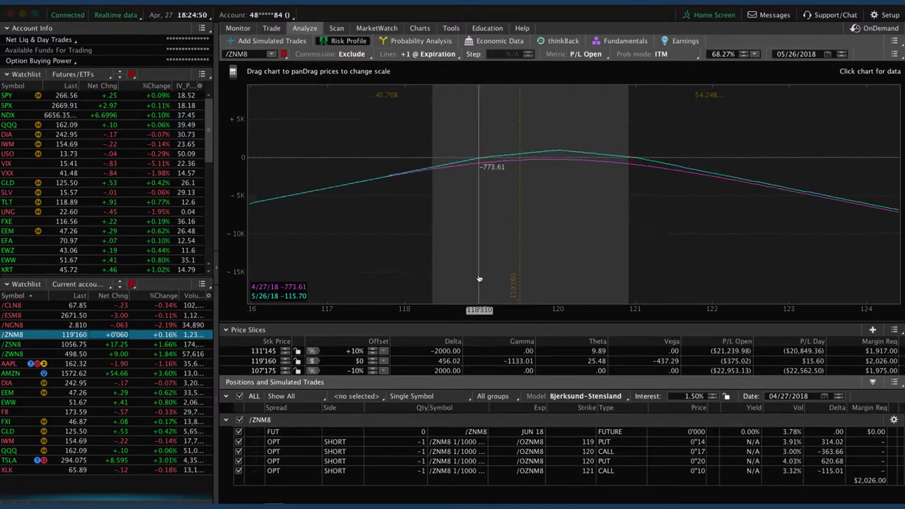
# Exclude the 119 put and 121 call from the /ZNM8 risk profile, and check the option expiration cycles on the trading page
pyautogui.click(238, 441)
pyautogui.click(269, 471)
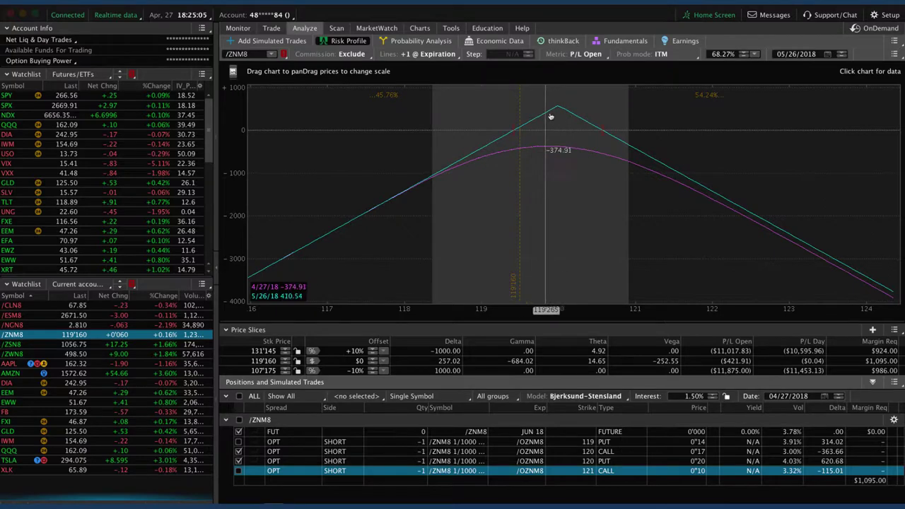
pyautogui.click(276, 28)
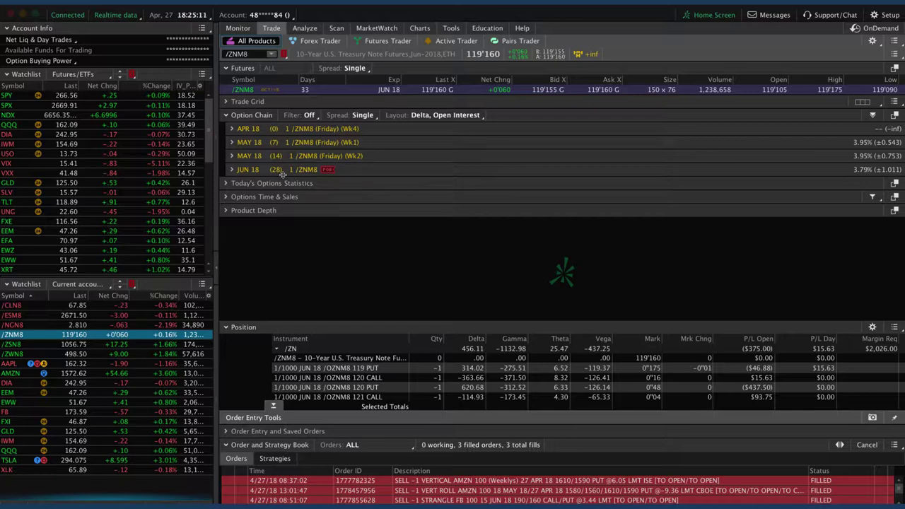
pyautogui.click(304, 28)
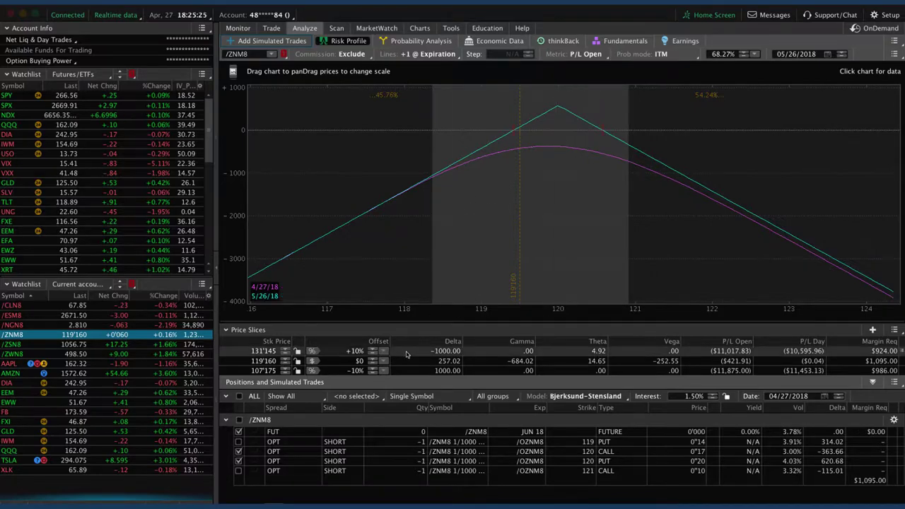
# Plot only the short 119 put and 121 call for /ZNM8 and enlarge the risk profile's price scale
pyautogui.click(239, 451)
pyautogui.click(239, 461)
pyautogui.click(239, 441)
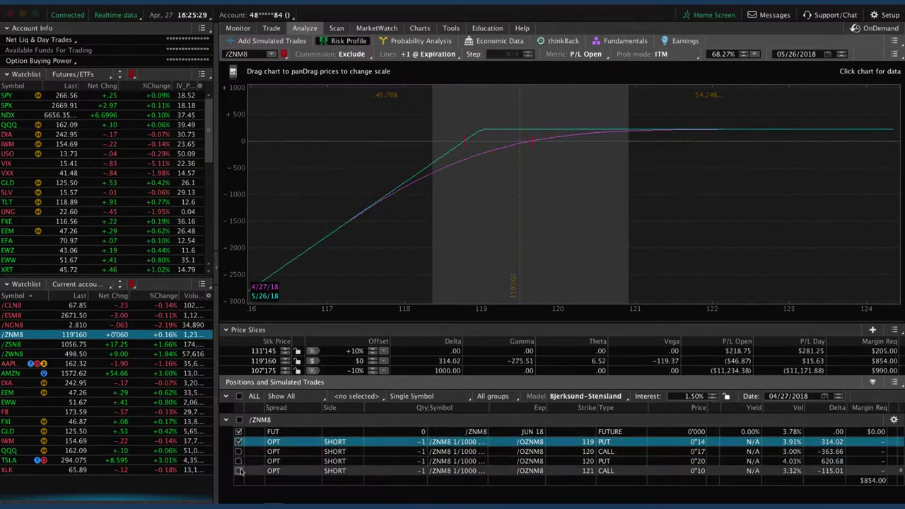
pyautogui.click(239, 471)
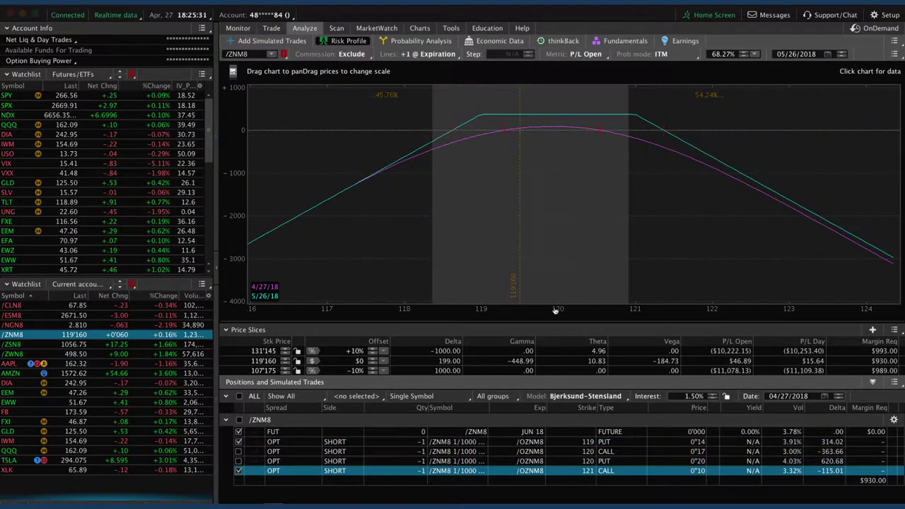
pyautogui.moveTo(555, 311); pyautogui.dragTo(536, 245)
pyautogui.click(531, 235)
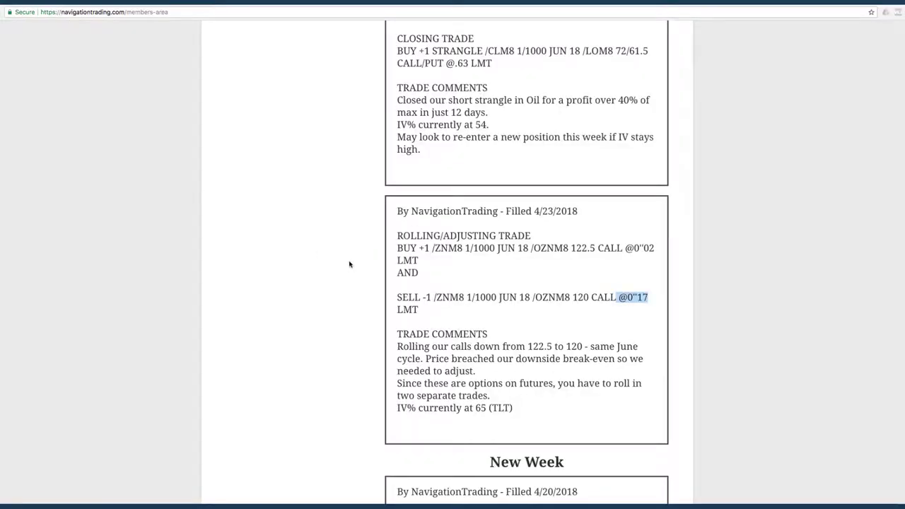
# Return to the alerts web page and highlight the symbol and "40% of max in just 12 days" in the /CLM8 closing alert
pyautogui.scroll(5, 349, 264)
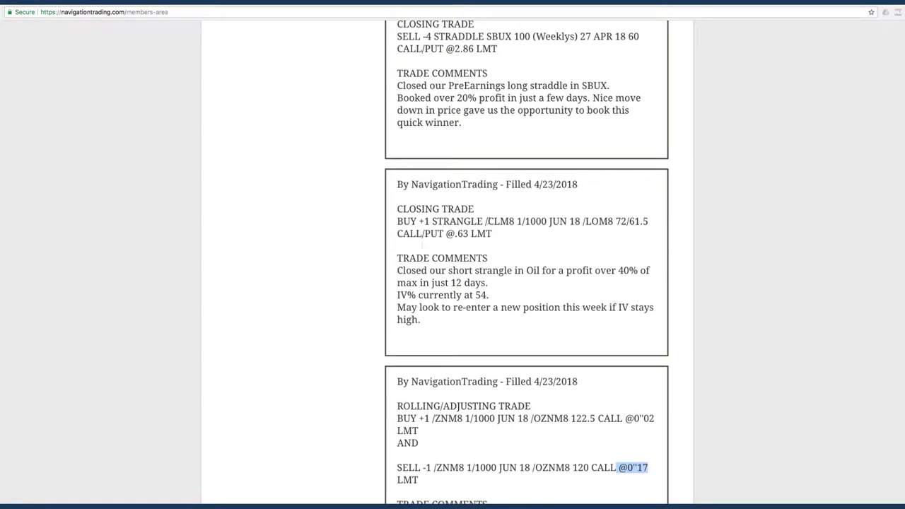
pyautogui.doubleClick(488, 221)
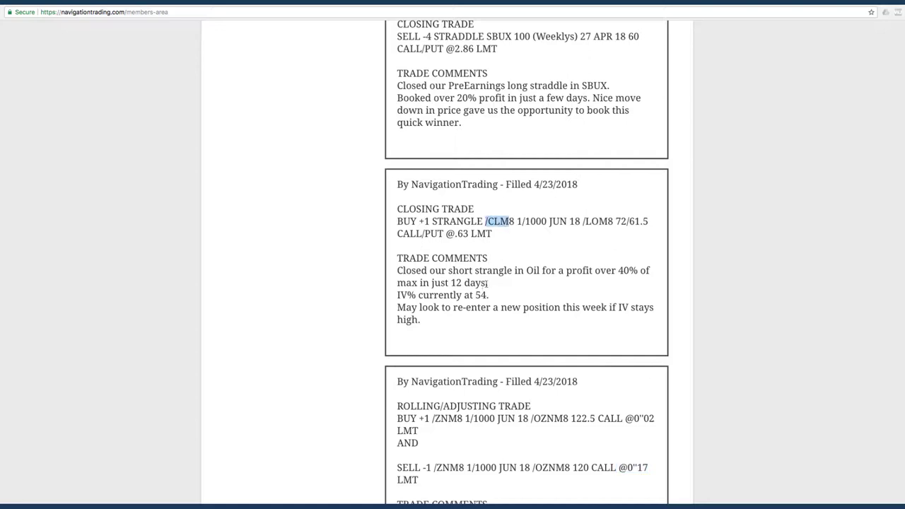
pyautogui.moveTo(486, 283); pyautogui.dragTo(447, 283)
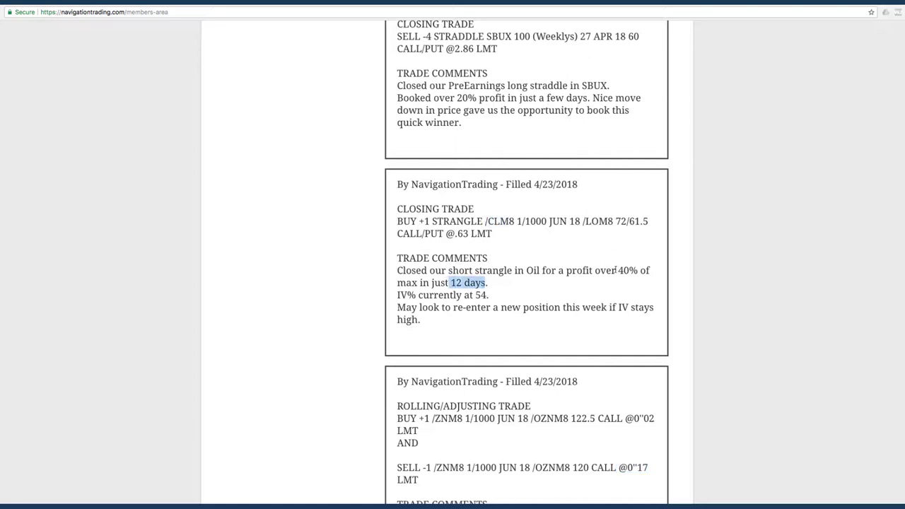
pyautogui.moveTo(615, 270)
pyautogui.mouseDown()
pyautogui.moveTo(650, 269)
pyautogui.moveTo(653, 283)
pyautogui.moveTo(612, 283)
pyautogui.mouseUp()
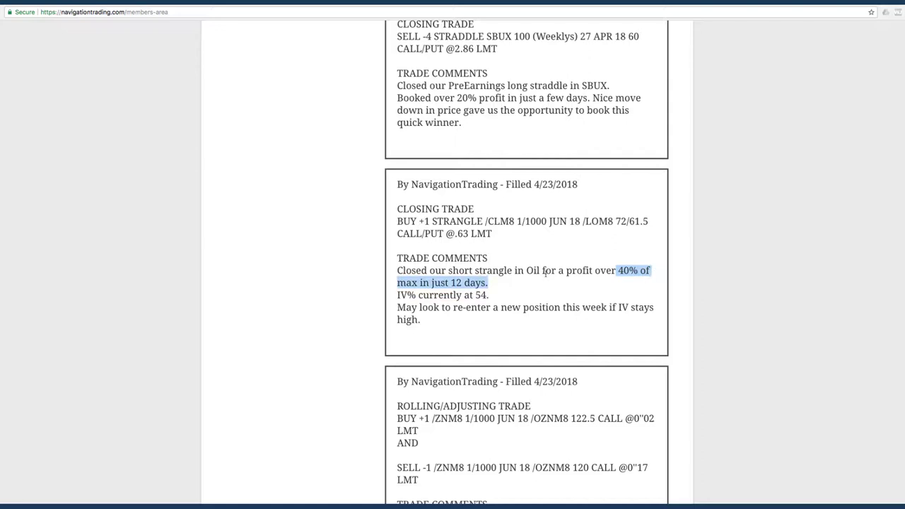
# Highlight the long straddle wording and "20% profit in just a few days" in the SBUX closing alert
pyautogui.scroll(5, 543, 270)
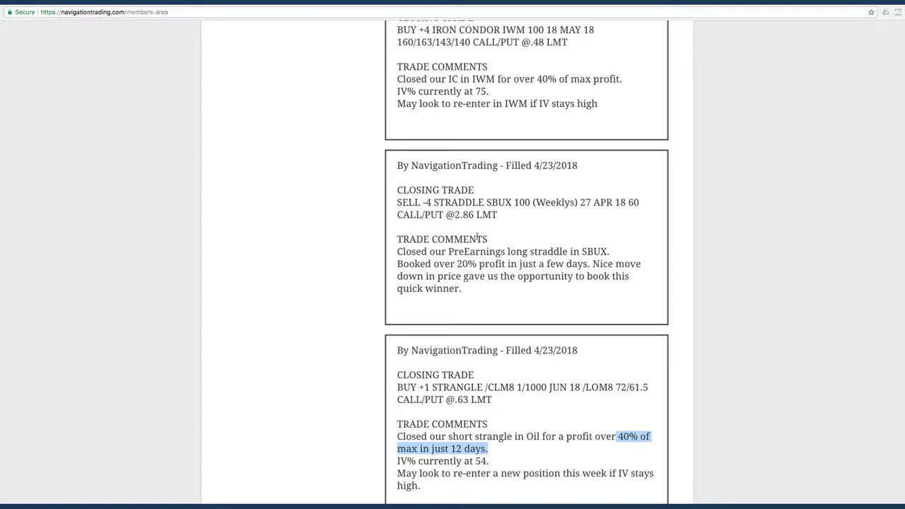
pyautogui.moveTo(506, 251); pyautogui.dragTo(611, 253)
pyautogui.moveTo(457, 264); pyautogui.dragTo(591, 263)
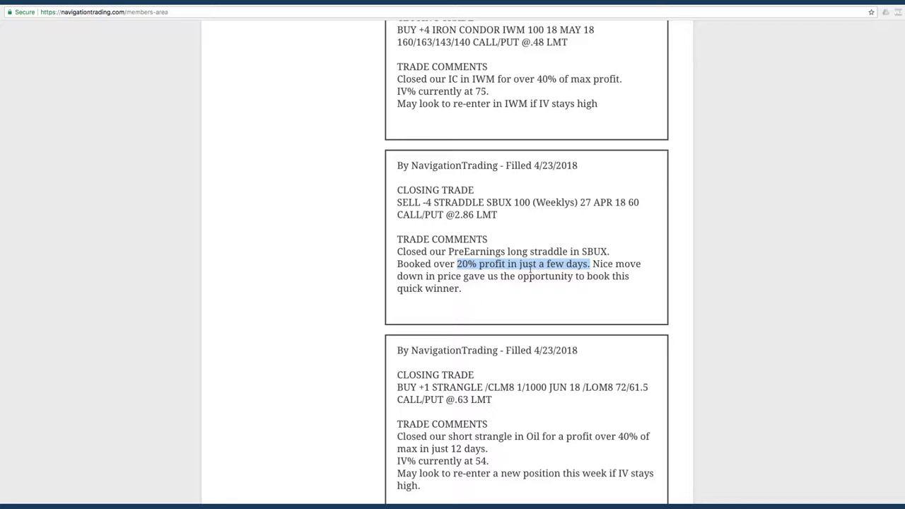
# Highlight "IRON CONDOR IWM" and "IWM for over 40% of max profit" in the 4/23/2018 IWM closing alert
pyautogui.scroll(2, 517, 249)
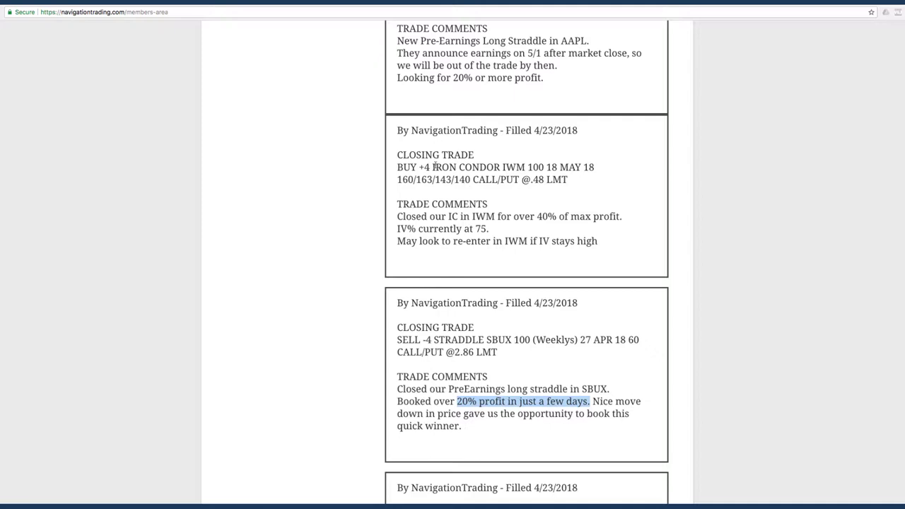
pyautogui.moveTo(430, 167); pyautogui.dragTo(526, 168)
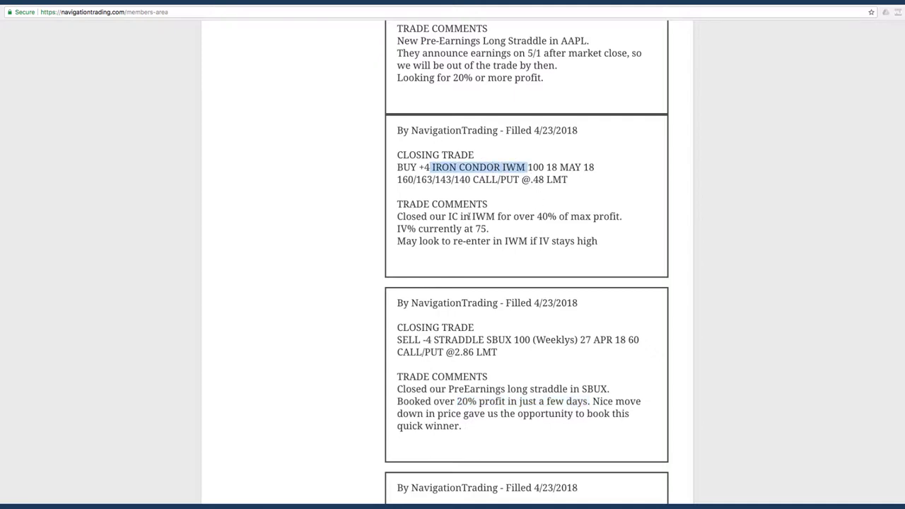
pyautogui.moveTo(471, 216); pyautogui.dragTo(622, 226)
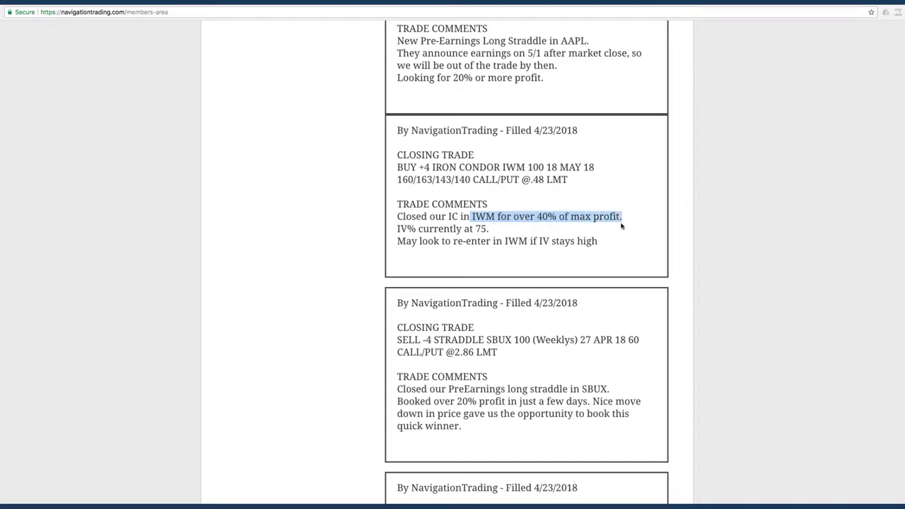
# Highlight "STRADDLE AAPL", the 5/1 earnings date, and "20% or more profit" in the 4/24/2018 AAPL opening alert
pyautogui.scroll(3, 461, 204)
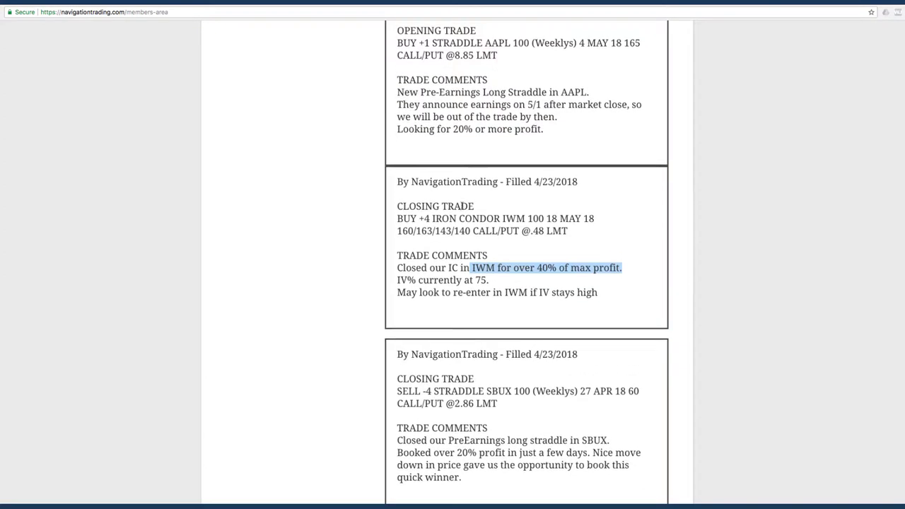
pyautogui.scroll(3, 461, 204)
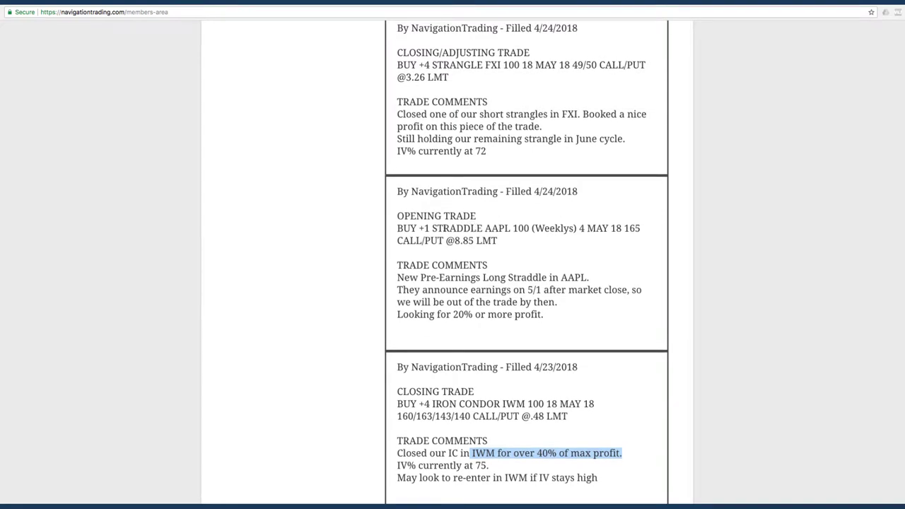
pyautogui.moveTo(432, 228); pyautogui.dragTo(510, 228)
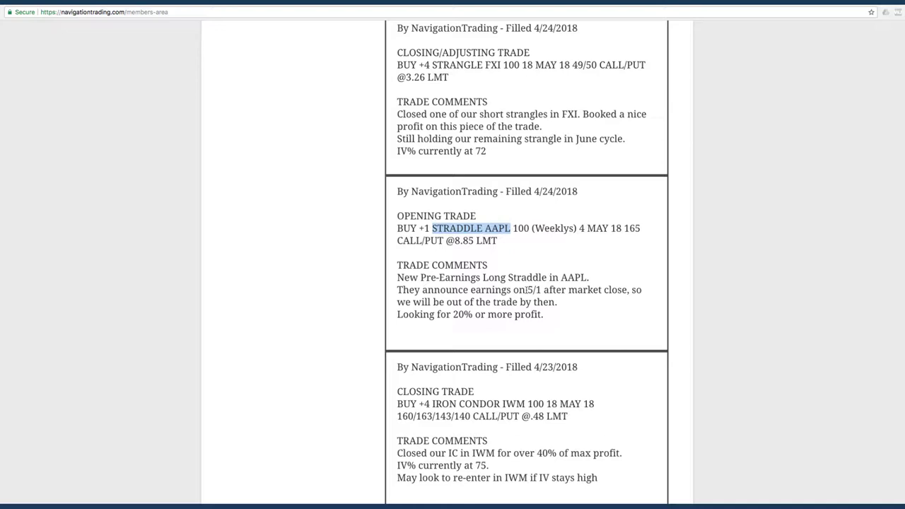
pyautogui.moveTo(525, 290); pyautogui.dragTo(550, 290)
pyautogui.moveTo(453, 315); pyautogui.dragTo(550, 317)
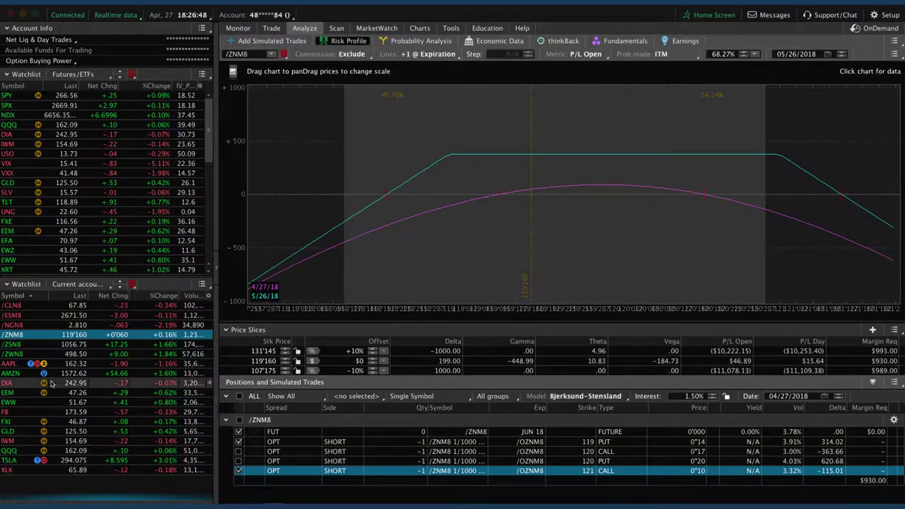
# Switch to thinkorswim, load AAPL in the risk profile, and exclude the 18 MAY 18 puts so only the 165 straddle is plotted
pyautogui.click(25, 364)
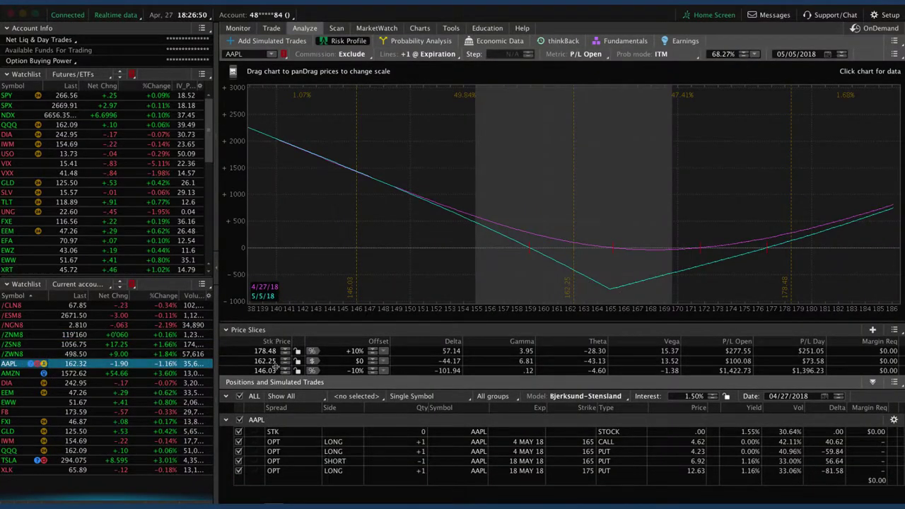
pyautogui.click(238, 461)
pyautogui.click(239, 471)
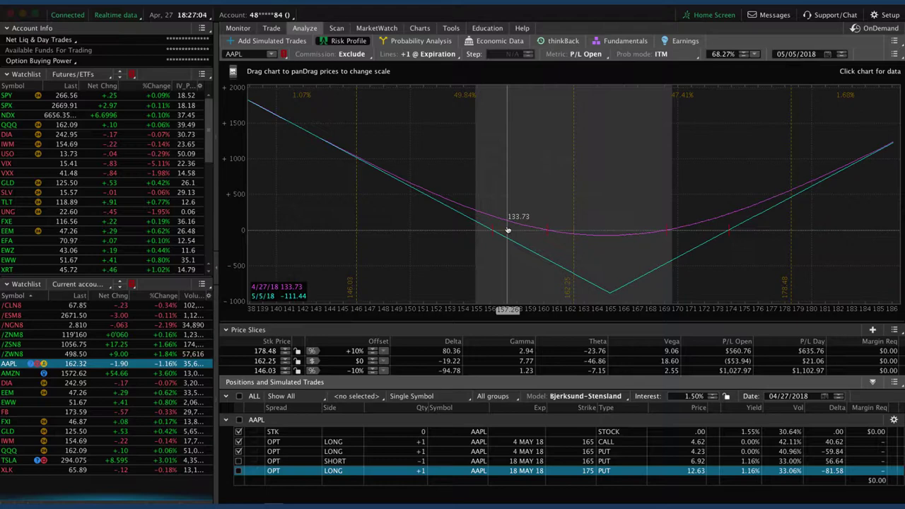
# Plot only the AAPL 18 MAY 18 short 165 put and long 175 put, and enlarge the risk profile's price scale
pyautogui.click(239, 443)
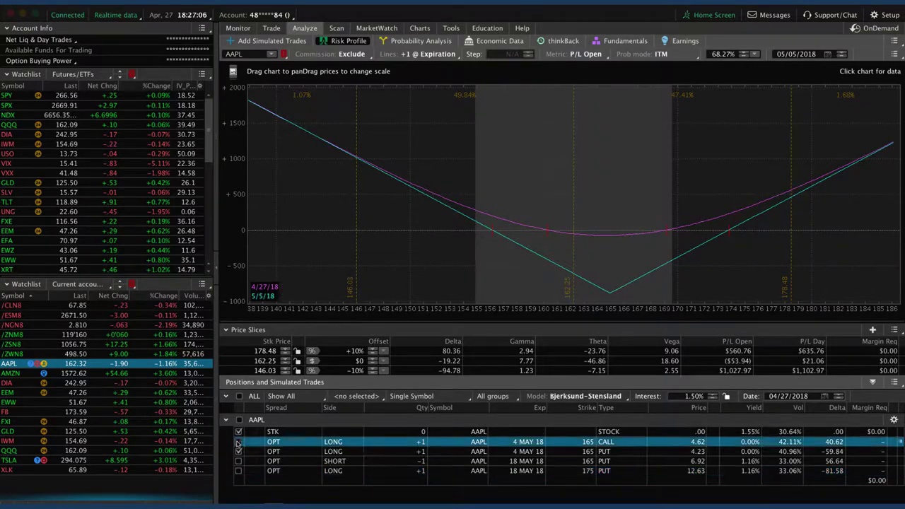
pyautogui.click(238, 442)
pyautogui.click(239, 451)
pyautogui.click(239, 461)
pyautogui.click(239, 471)
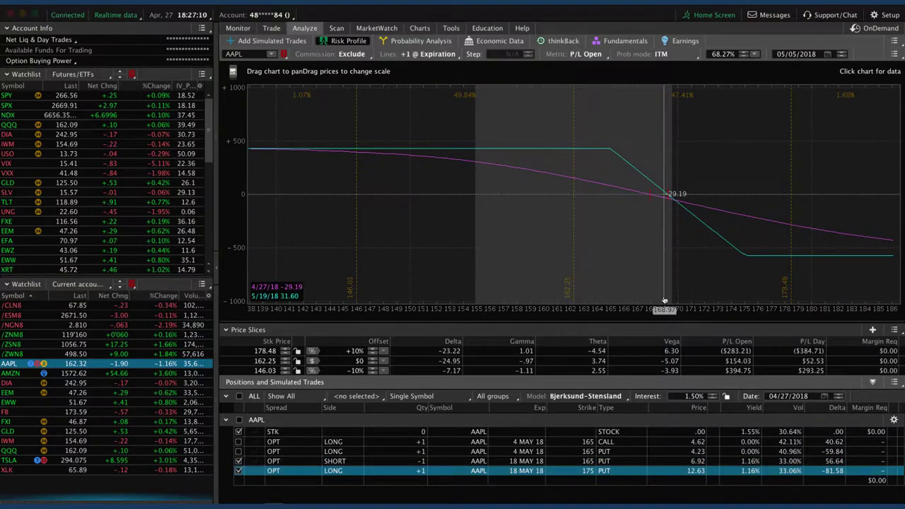
pyautogui.moveTo(643, 311); pyautogui.dragTo(584, 251)
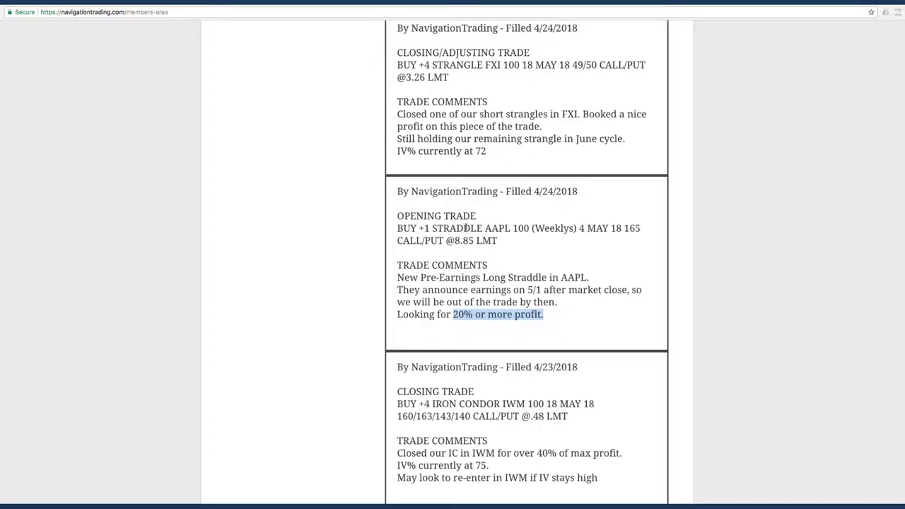
# Highlight the profit comment in the alerts page's FXI closing/adjusting entry, and load FXI from the watchlist in thinkorswim
pyautogui.scroll(5, 463, 226)
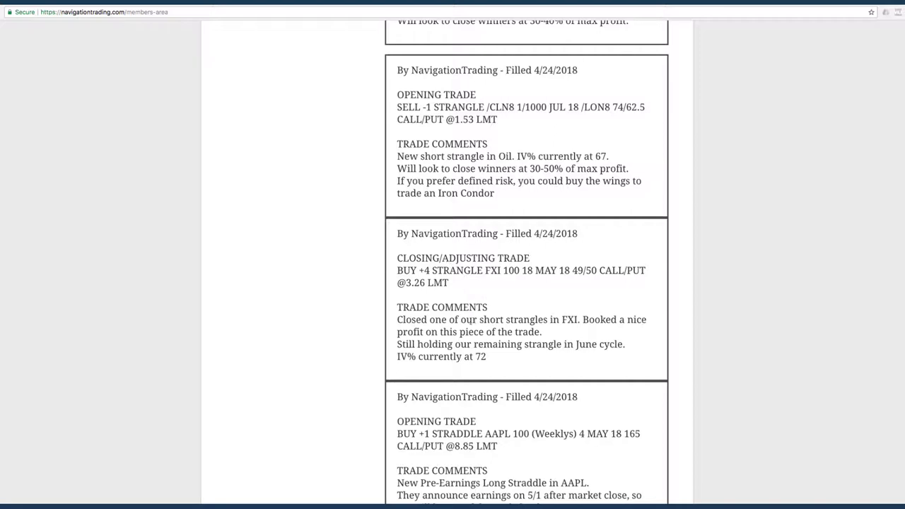
pyautogui.moveTo(479, 320); pyautogui.dragTo(627, 329)
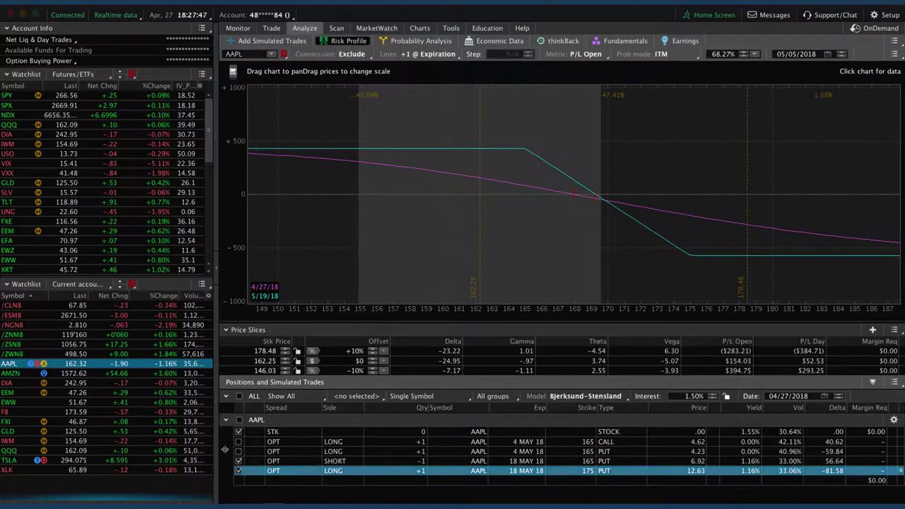
pyautogui.click(160, 423)
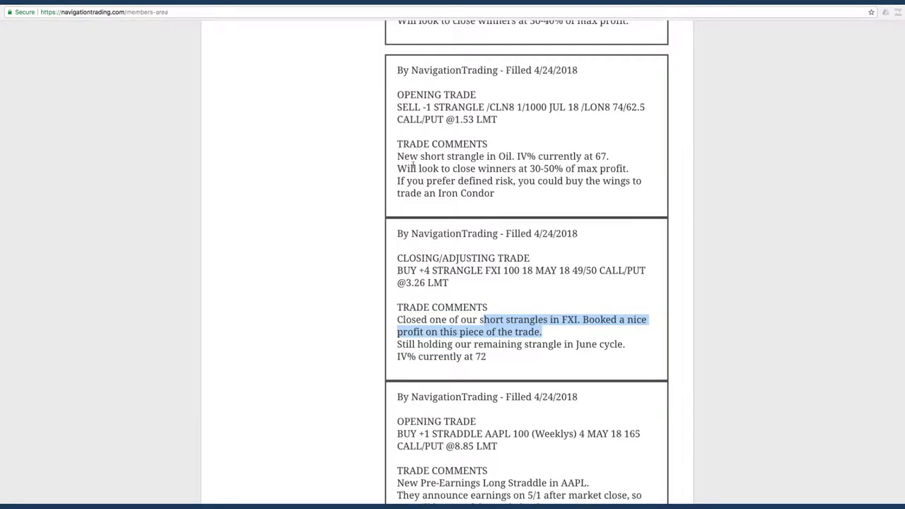
# Highlight "IV% currently at 67" and part of the /CLN8 symbol in the oil strangle alert, and load /CLN8's risk profile in thinkorswim
pyautogui.scroll(3, 414, 168)
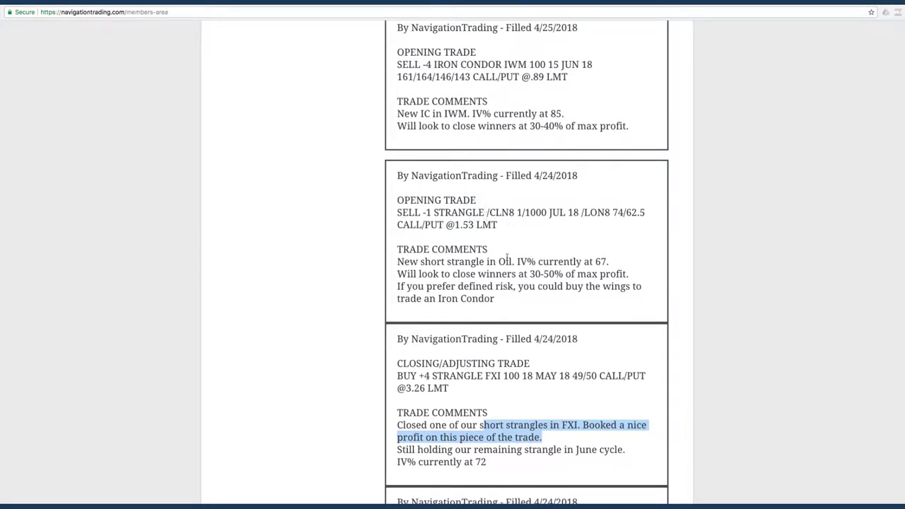
pyautogui.moveTo(517, 262); pyautogui.dragTo(614, 263)
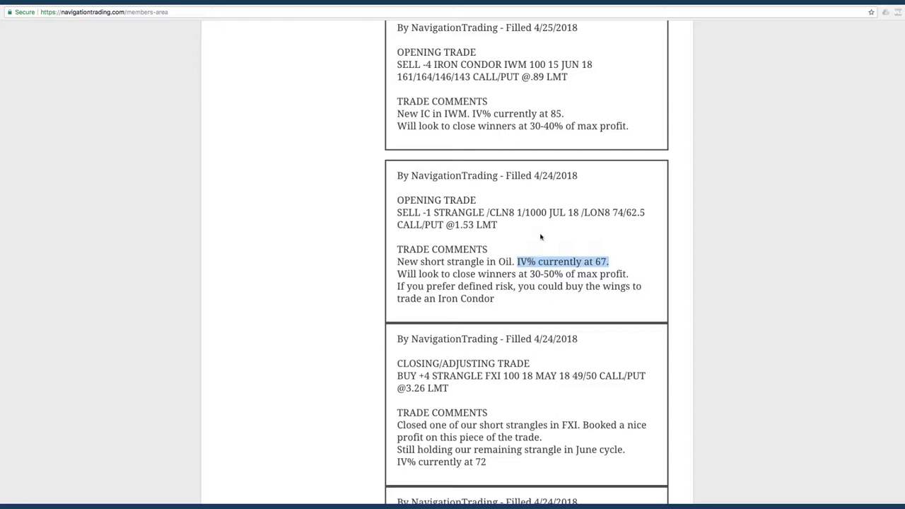
pyautogui.moveTo(486, 212); pyautogui.dragTo(503, 212)
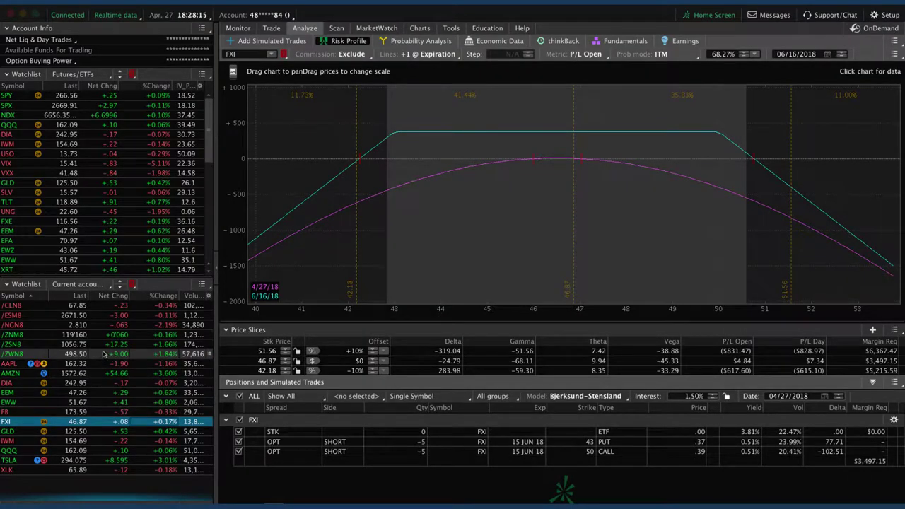
pyautogui.click(43, 306)
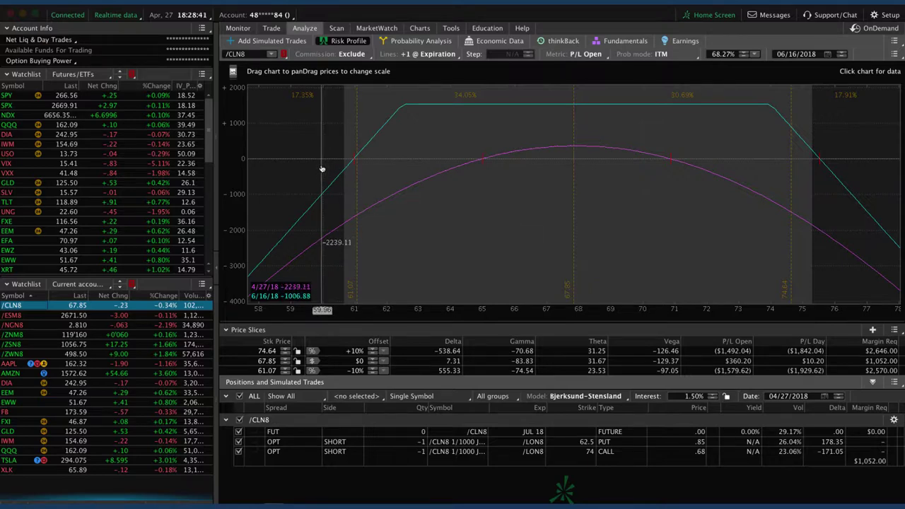
# Return to the alerts page, highlight "IWM" and "IV% currently at 85" in the iron condor alert, and load IWM's risk profile in thinkorswim
pyautogui.press('super+Tab')
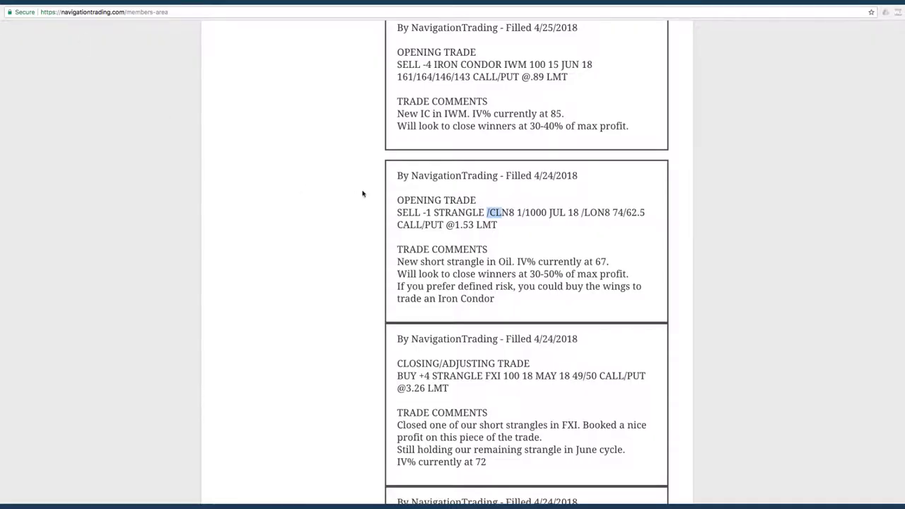
pyautogui.scroll(5, 368, 195)
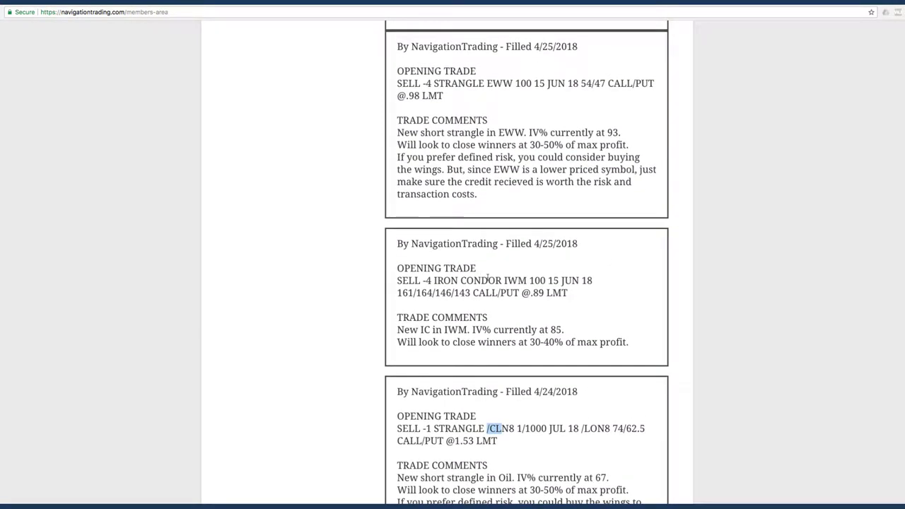
pyautogui.moveTo(502, 281); pyautogui.dragTo(527, 280)
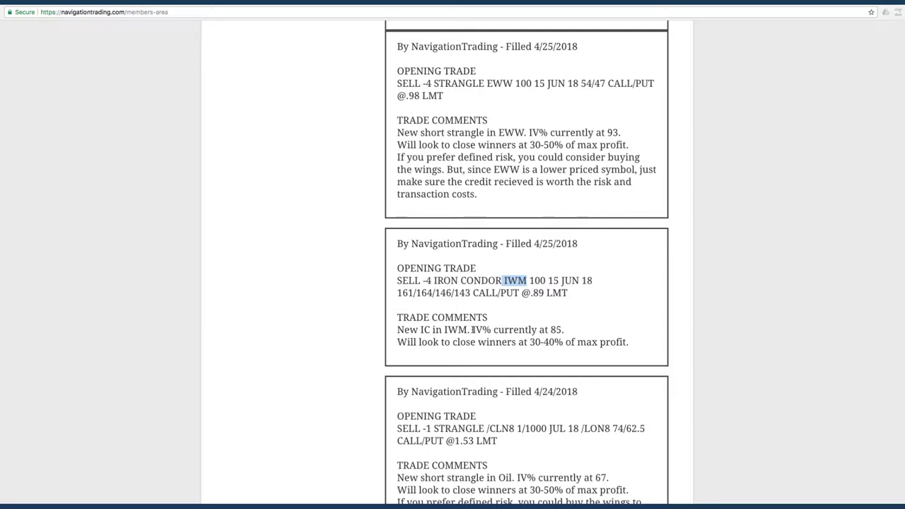
pyautogui.moveTo(472, 330); pyautogui.dragTo(573, 331)
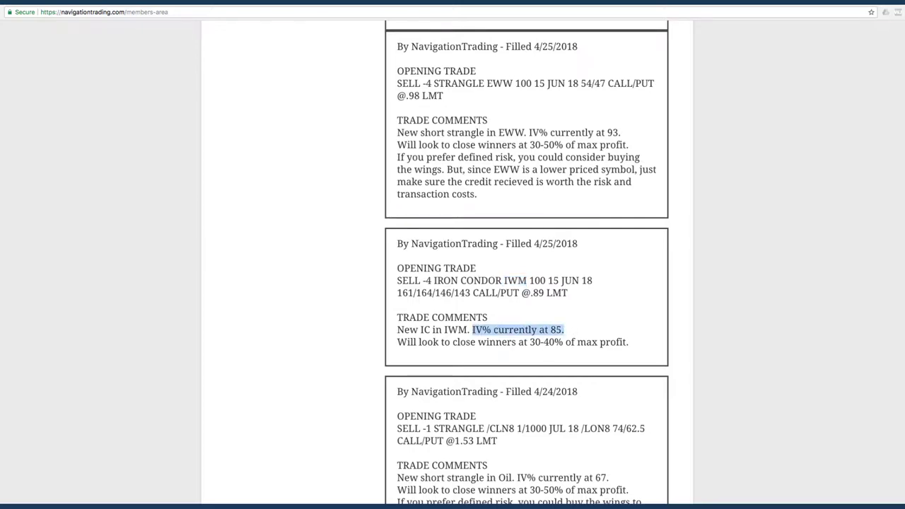
pyautogui.press('super+Tab')
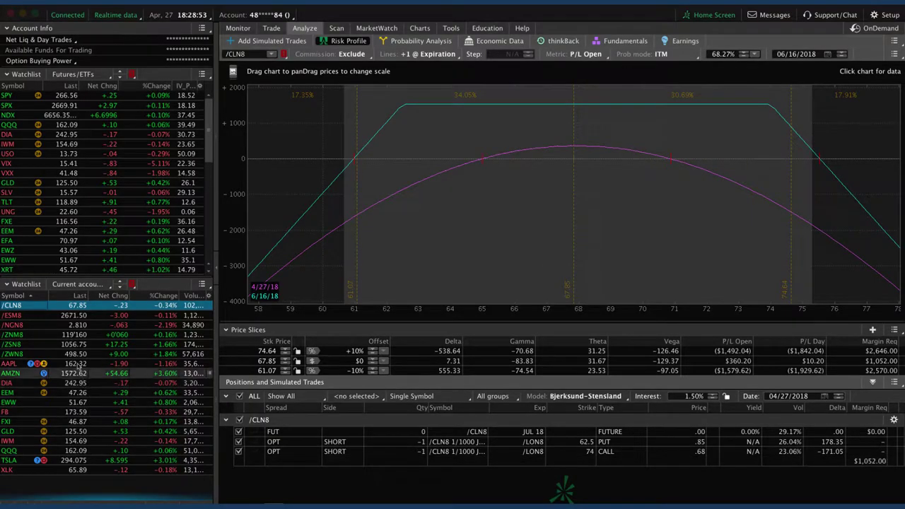
pyautogui.click(74, 441)
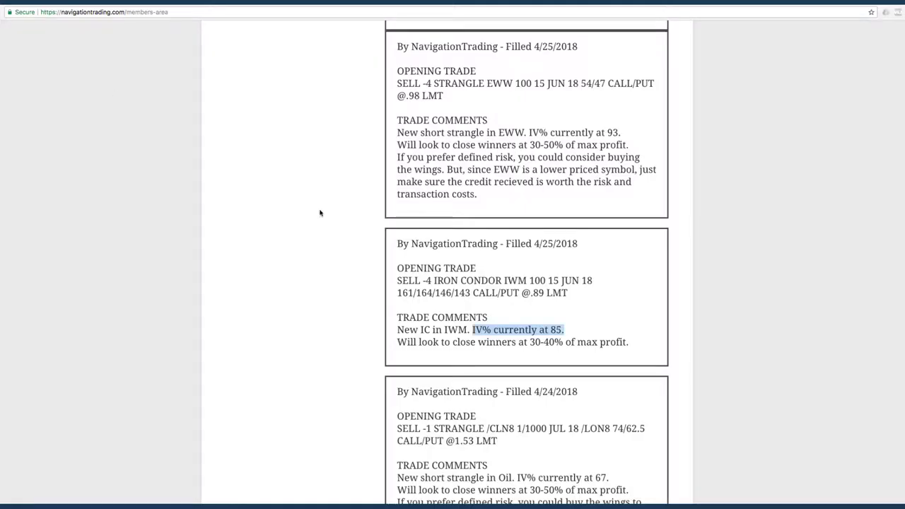
# Return to the alerts page and highlight "EWW", the IV% value 93, and the 54/47 strikes in the 4/25/2018 short strangle alert
pyautogui.scroll(3, 450, 213)
pyautogui.scroll(2, 450, 214)
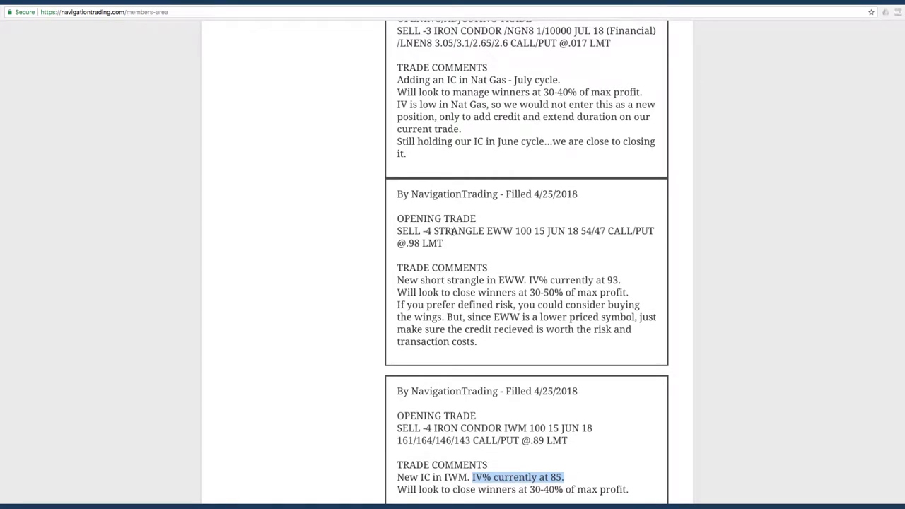
pyautogui.moveTo(487, 231); pyautogui.dragTo(512, 232)
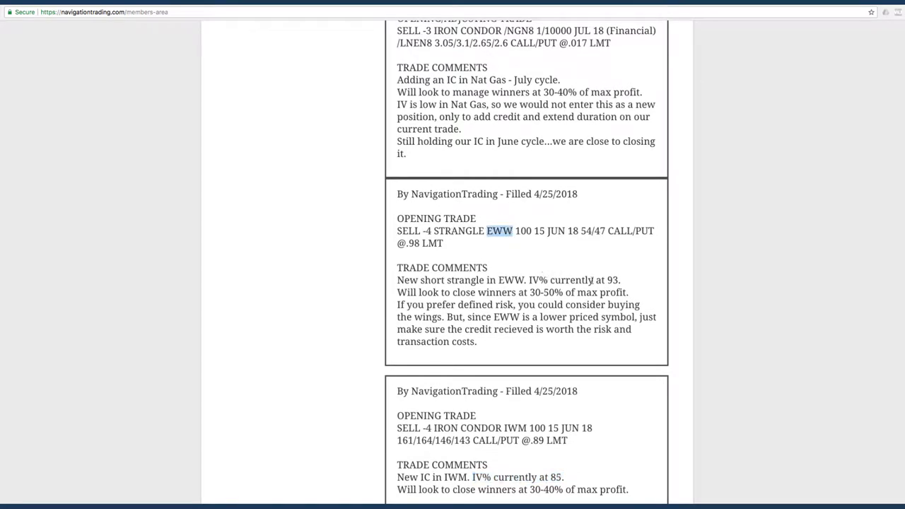
pyautogui.moveTo(608, 280); pyautogui.dragTo(620, 280)
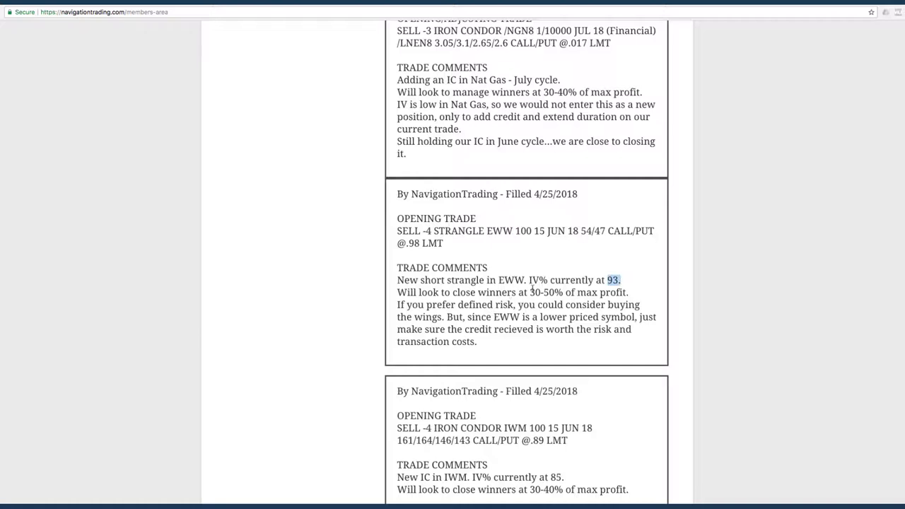
pyautogui.moveTo(580, 230); pyautogui.dragTo(606, 231)
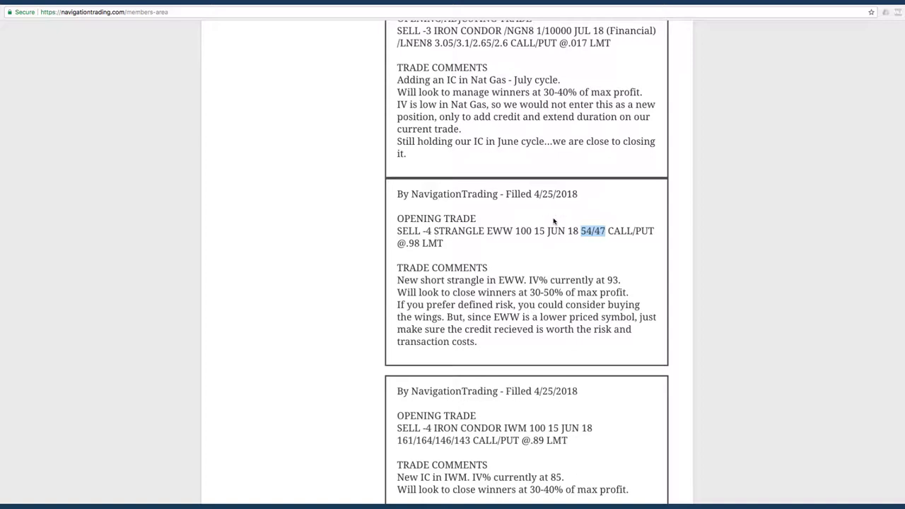
# Highlight "/NGN8" in the Nat Gas iron condor alert, and load /NGN8's risk profile from the watchlist in thinkorswim
pyautogui.scroll(3, 556, 216)
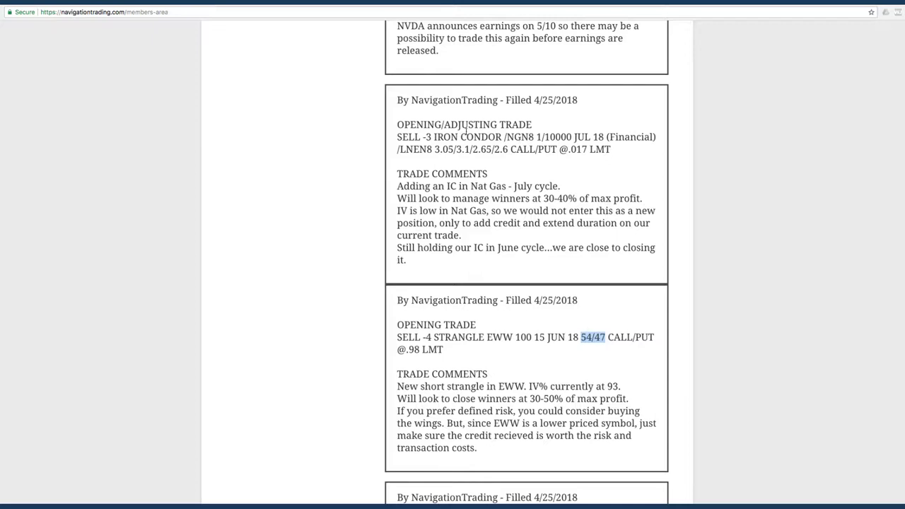
pyautogui.moveTo(504, 136); pyautogui.dragTo(535, 138)
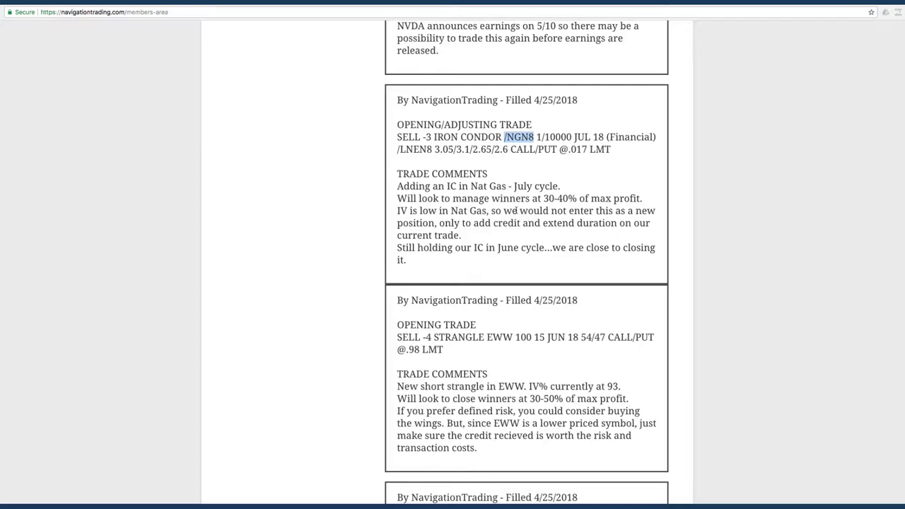
pyautogui.click(510, 221)
pyautogui.scroll(2, 510, 220)
pyautogui.scroll(1, 510, 220)
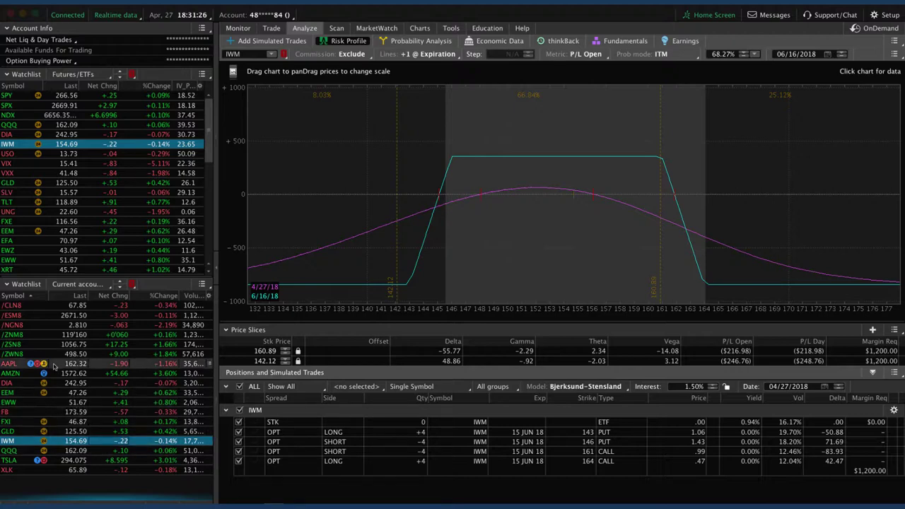
pyautogui.click(36, 326)
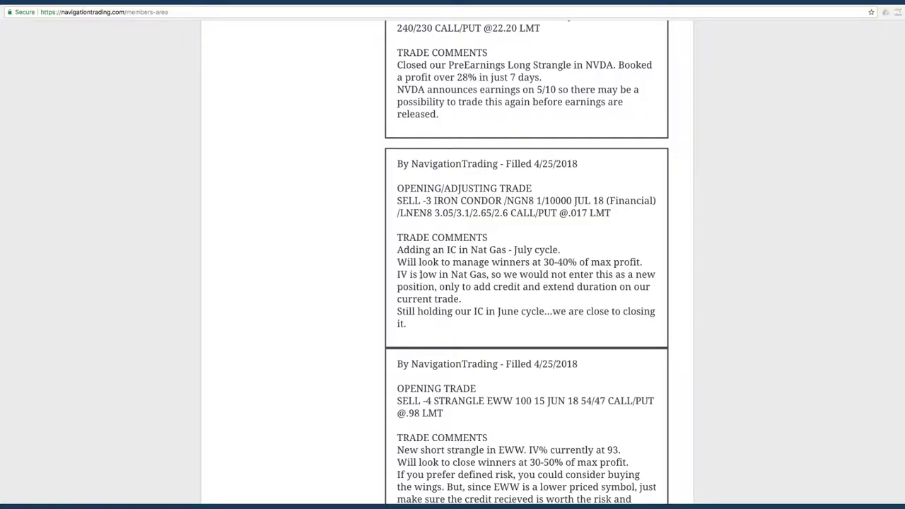
# Return to the alerts page and highlight the 5/10 earnings date in the NVDA strangle closing alert
pyautogui.scroll(4, 587, 290)
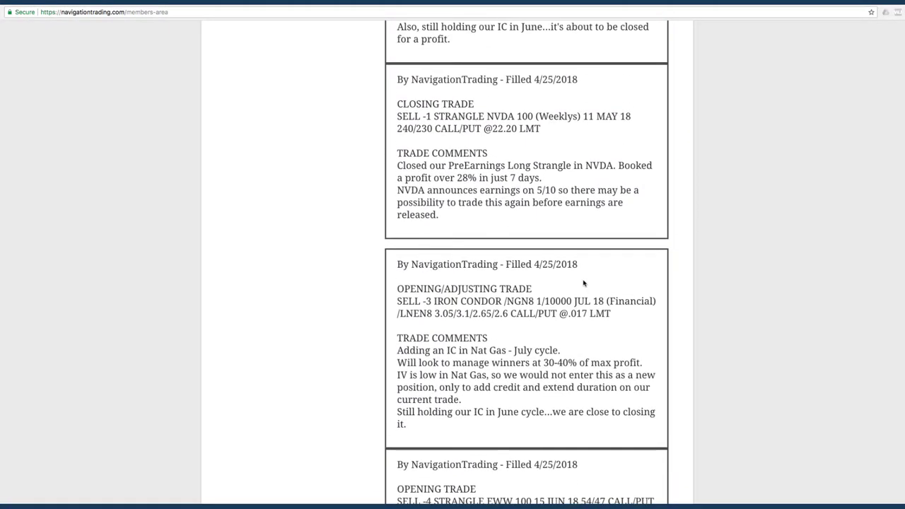
pyautogui.scroll(2, 568, 277)
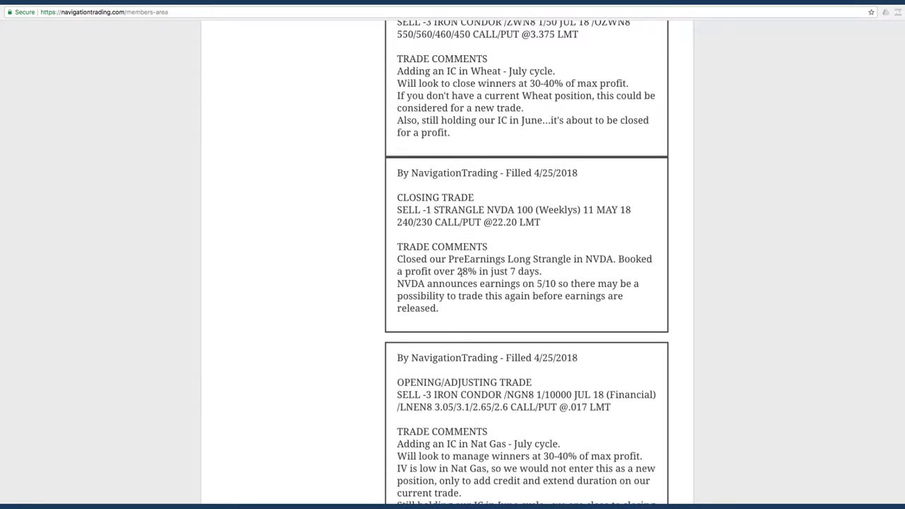
pyautogui.moveTo(456, 272); pyautogui.dragTo(556, 283)
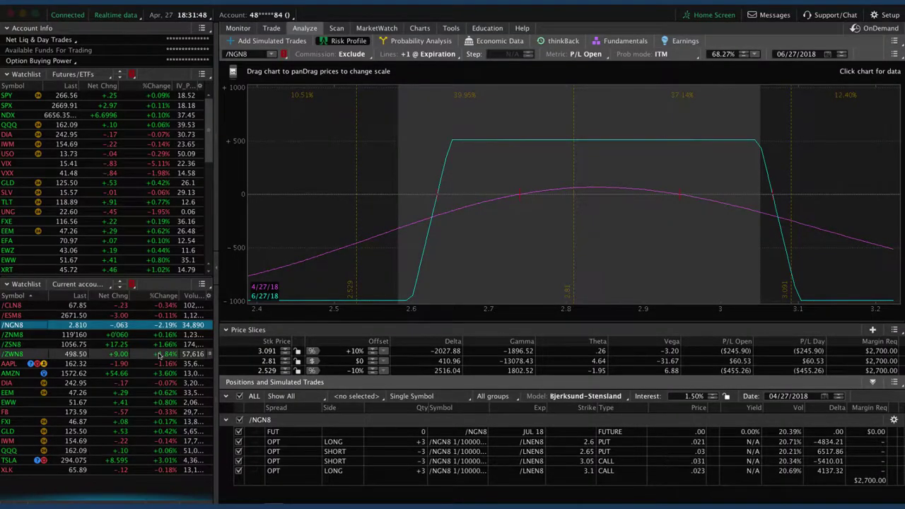
# Switch to thinkorswim and display the NVDA price chart
pyautogui.click(420, 27)
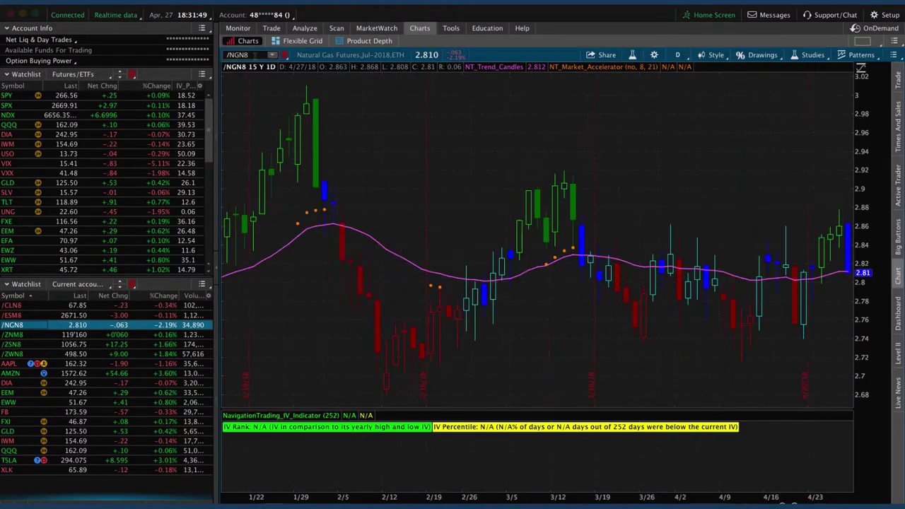
pyautogui.click(254, 55)
pyautogui.write('NVDA')
pyautogui.press('Return')
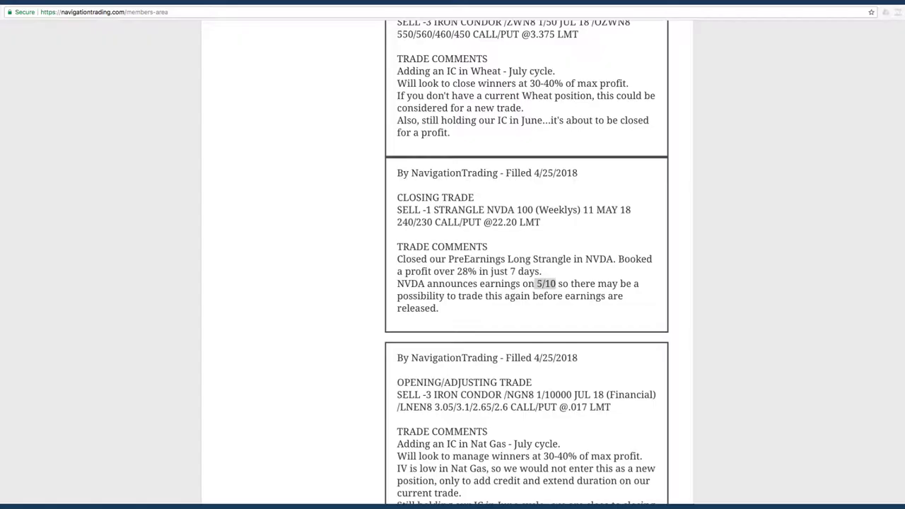
# Highlight "/ZWN8" and "IC in Wheat - July cycle" in the 4/26/2018 alert, and view /ZWN8's chart and risk profile in thinkorswim
pyautogui.scroll(5, 555, 242)
pyautogui.scroll(1, 553, 241)
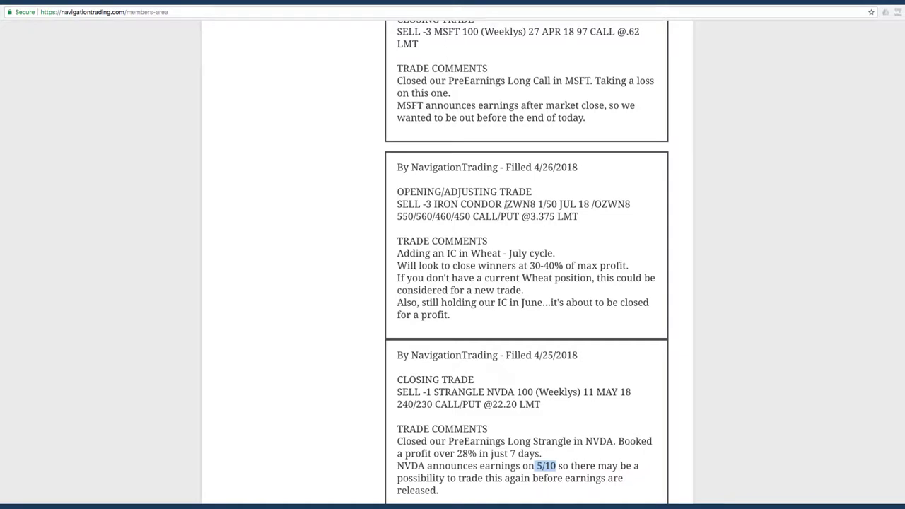
pyautogui.moveTo(507, 205); pyautogui.dragTo(535, 204)
pyautogui.moveTo(445, 253); pyautogui.dragTo(554, 253)
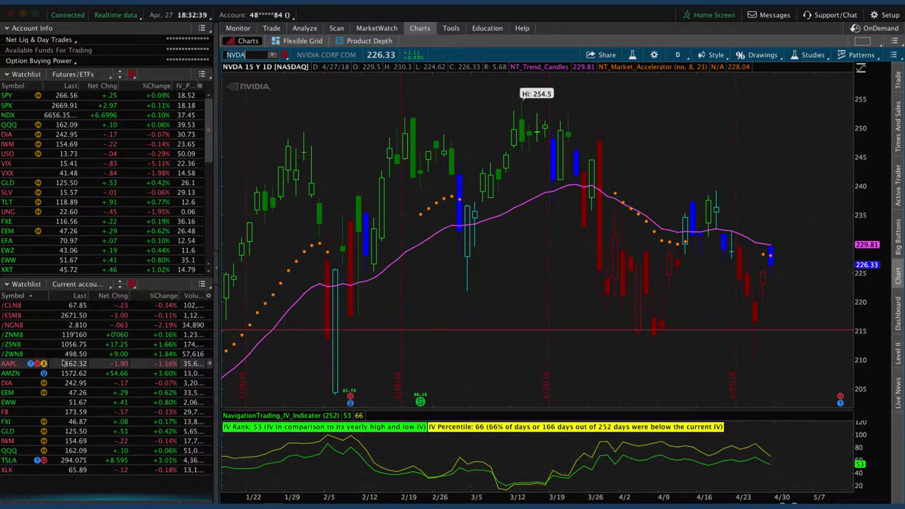
pyautogui.click(68, 355)
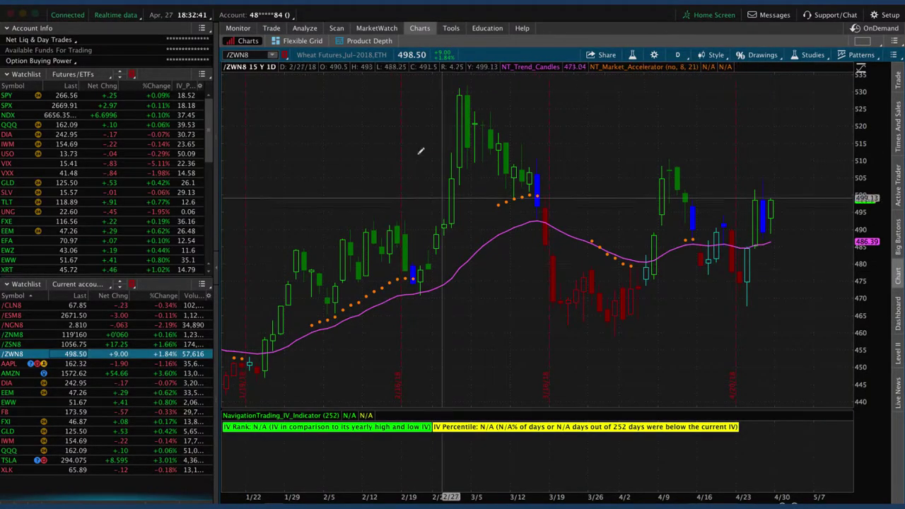
pyautogui.click(304, 28)
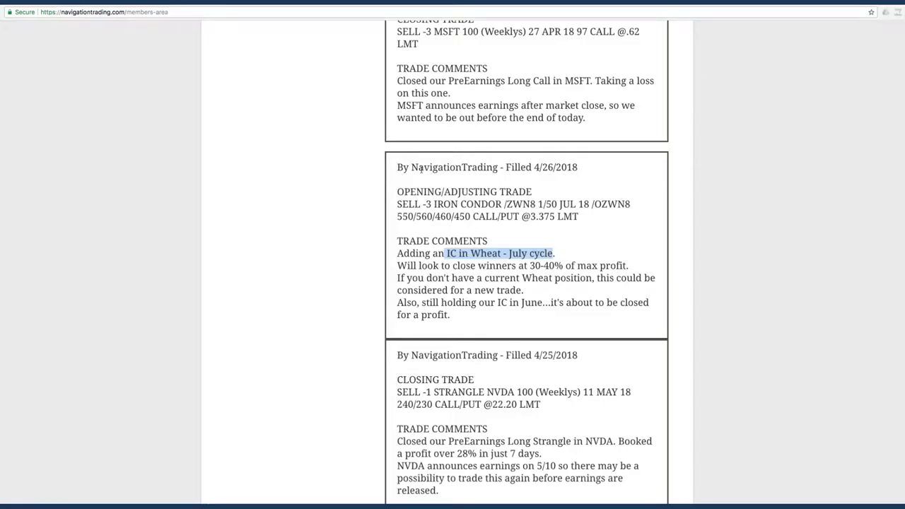
# Highlight the 4/26 fill date in the MSFT closing alert, and load MSFT in thinkorswim to view its chart
pyautogui.scroll(4, 421, 169)
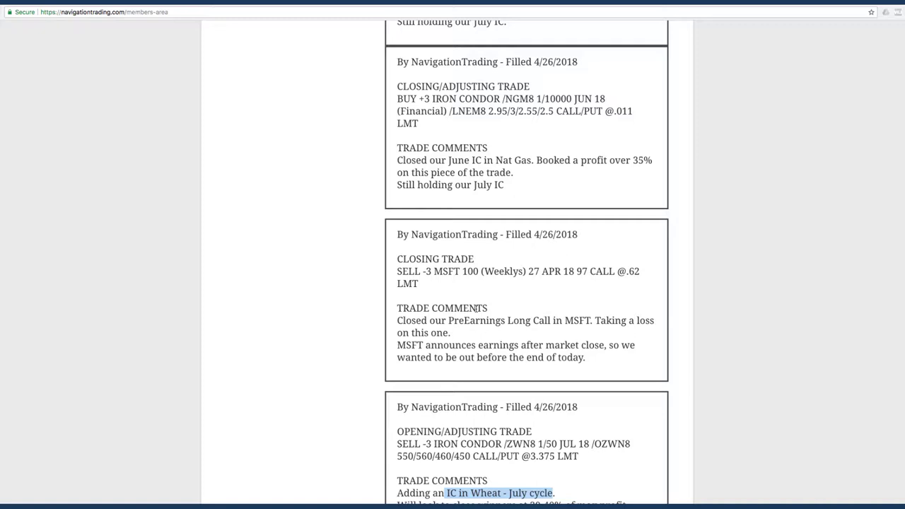
pyautogui.moveTo(534, 234); pyautogui.dragTo(555, 234)
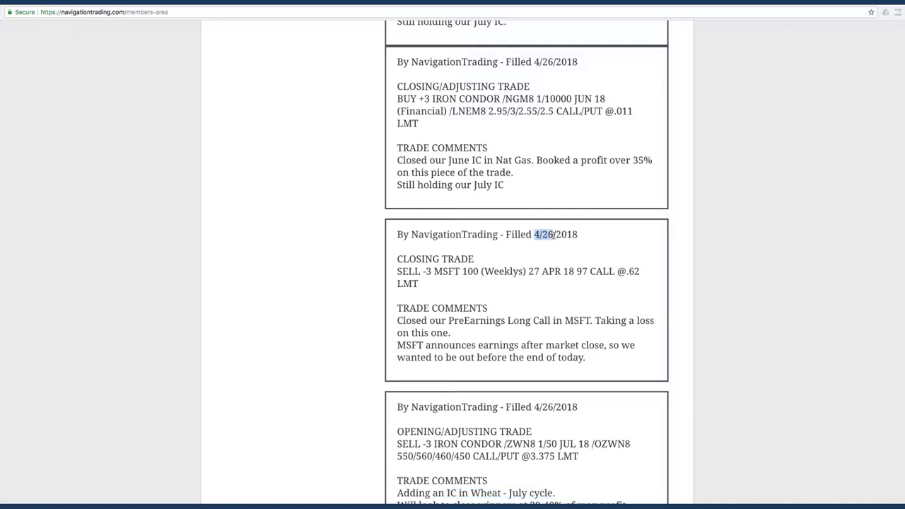
pyautogui.click(528, 303)
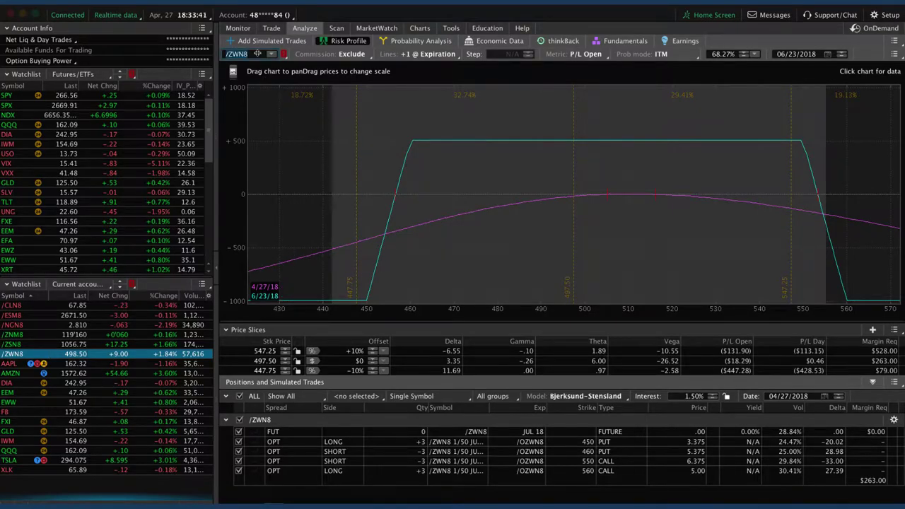
pyautogui.write('MSFT')
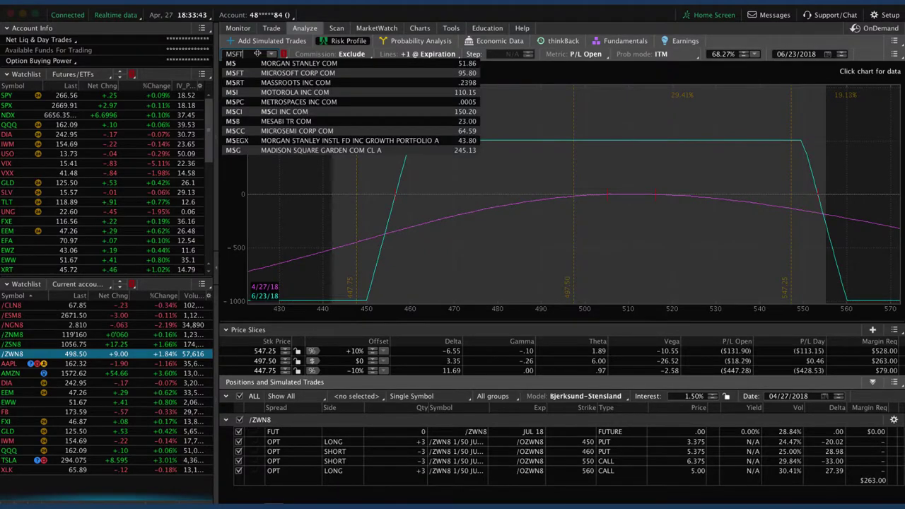
pyautogui.press('Return')
pyautogui.click(411, 29)
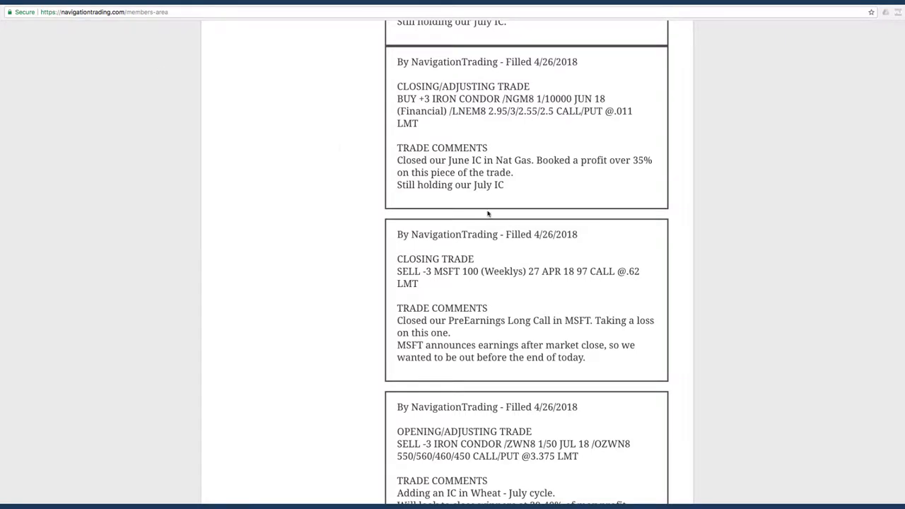
# Return to the alerts page and highlight "profit over 35%" in the /NGM8 June iron condor closing alert
pyautogui.scroll(4, 516, 221)
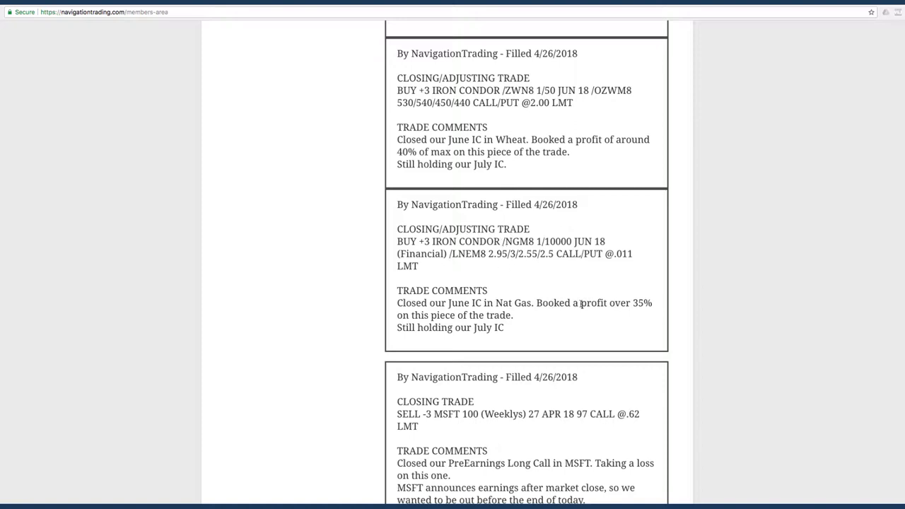
pyautogui.moveTo(579, 303); pyautogui.dragTo(654, 303)
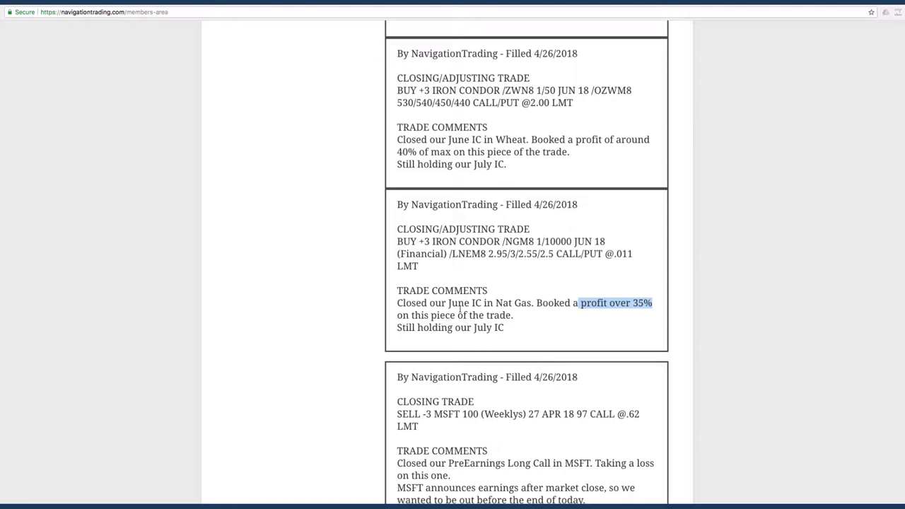
pyautogui.scroll(2, 462, 307)
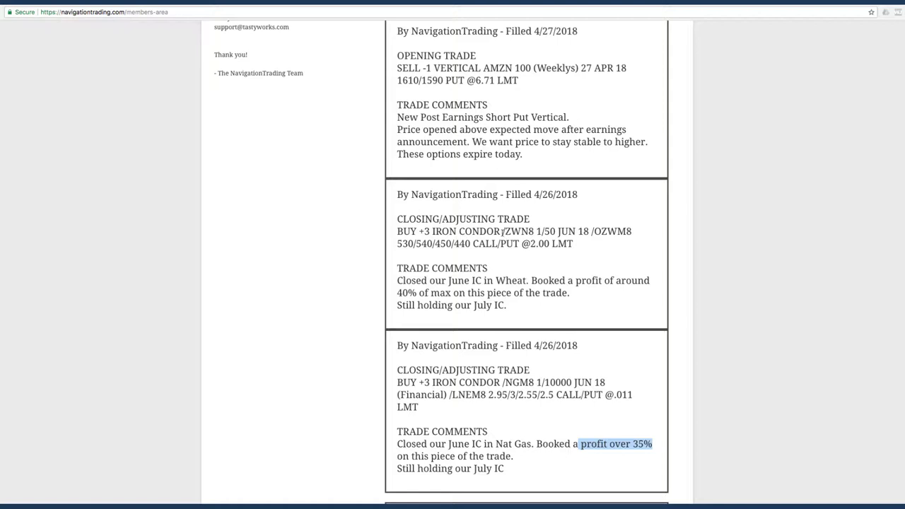
# Highlight "/ZWN8" and "Booked a profit of around 40% of max" in the June wheat iron condor closing alert
pyautogui.moveTo(500, 232); pyautogui.dragTo(534, 231)
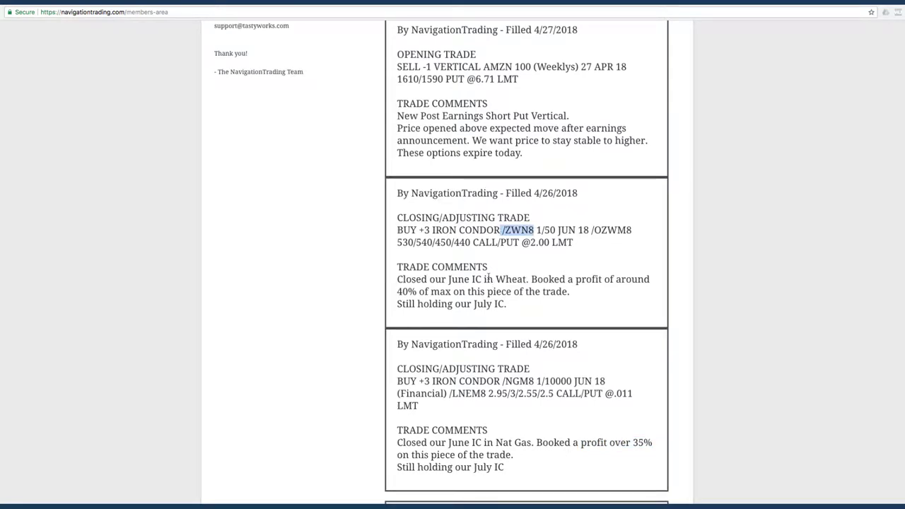
pyautogui.moveTo(531, 278); pyautogui.dragTo(452, 292)
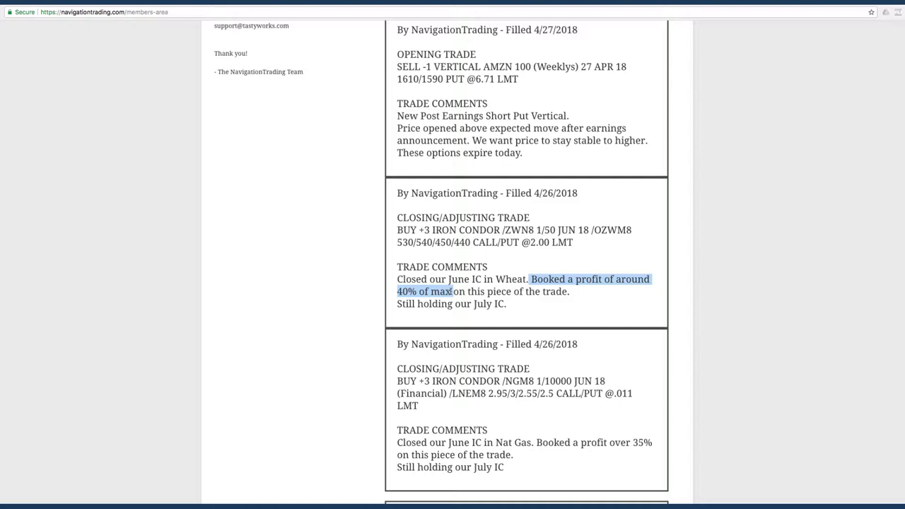
# Highlight "AMZN" in the 4/27/2018 short put vertical opening alert, and view AMZN's price chart in thinkorswim
pyautogui.scroll(3, 463, 291)
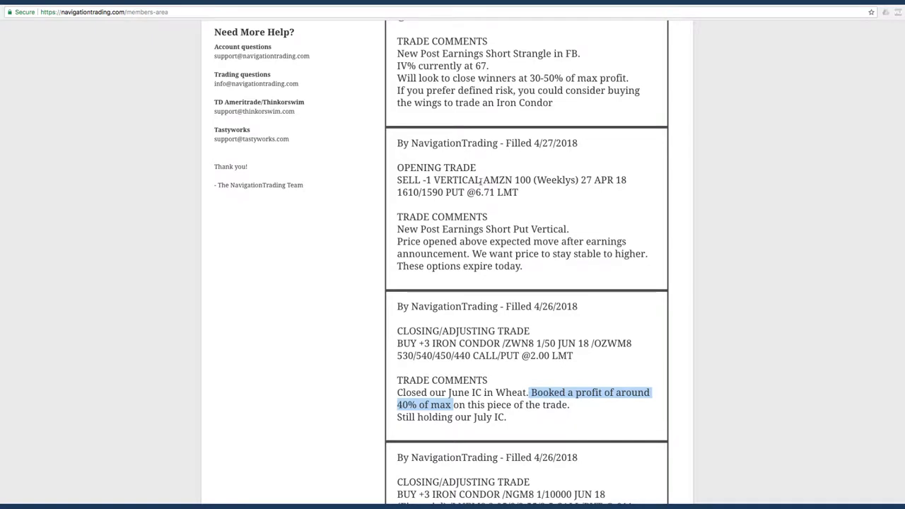
pyautogui.click(483, 181)
pyautogui.moveTo(484, 181); pyautogui.dragTo(514, 182)
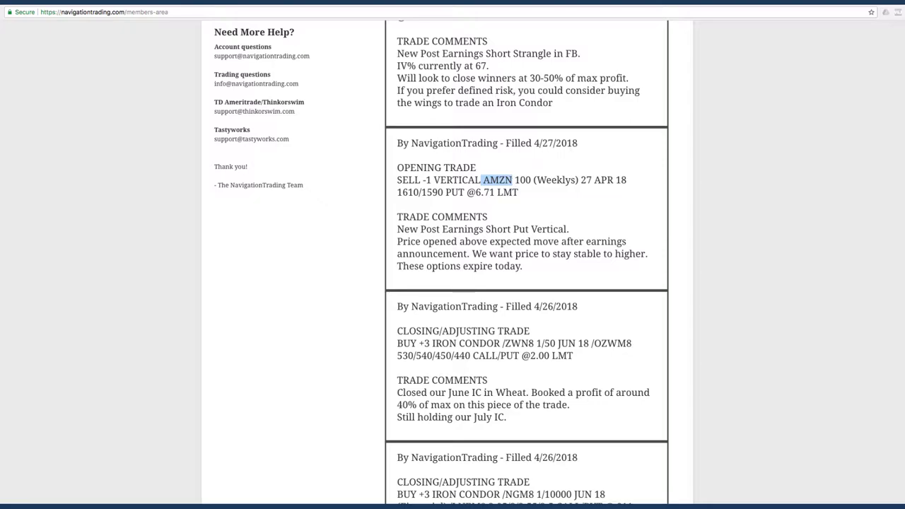
pyautogui.press('super+Tab')
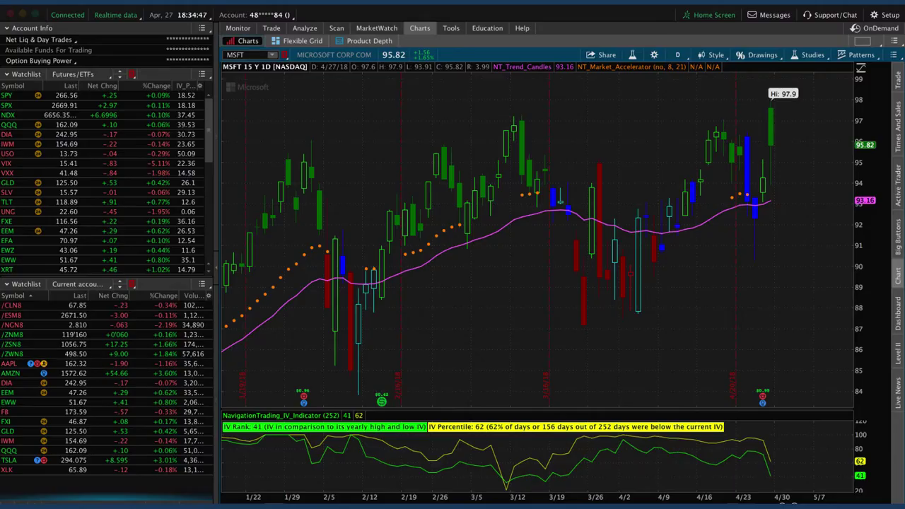
pyautogui.click(137, 373)
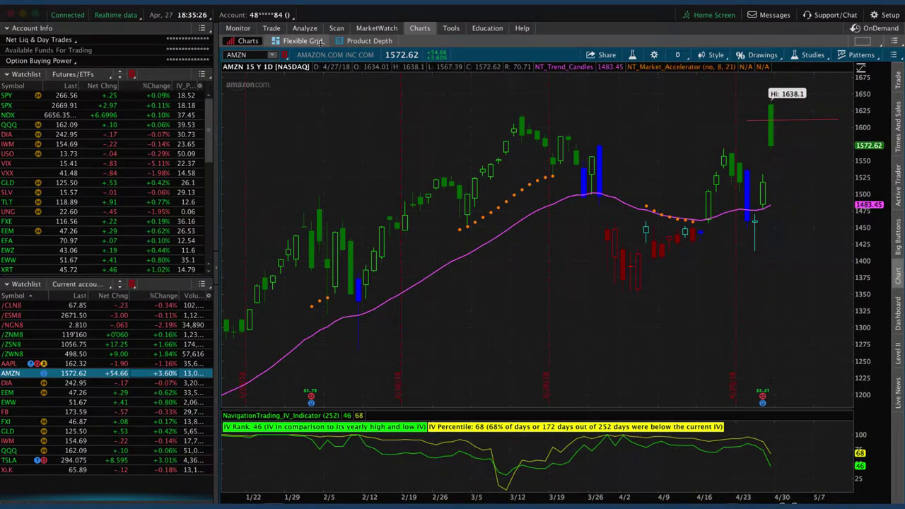
# Display AMZN's risk profile and adjust its price range to bring the May 1560/1580 put vertical into view
pyautogui.click(297, 28)
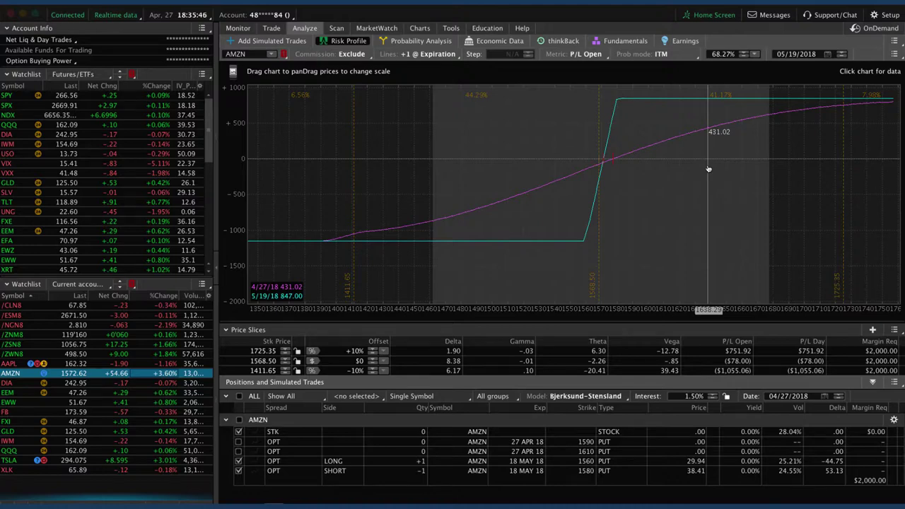
pyautogui.moveTo(593, 312); pyautogui.dragTo(674, 316)
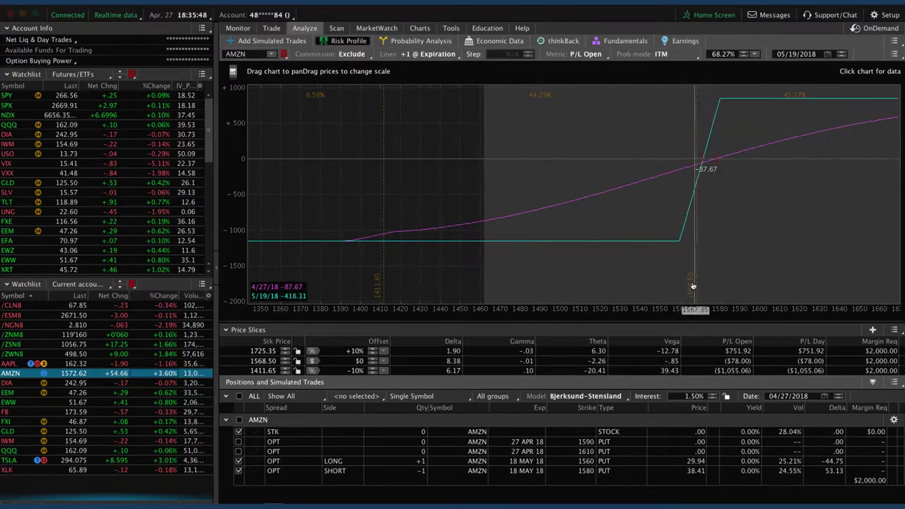
pyautogui.moveTo(697, 260); pyautogui.dragTo(492, 259)
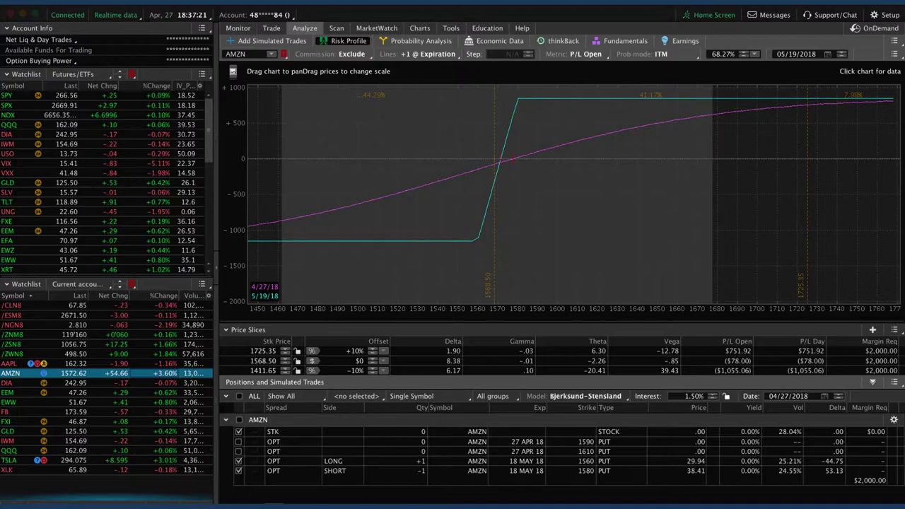
# Return to the alerts page and highlight the post-earnings short strangle comment and "at 67." in the FB opening alert
pyautogui.press('super+Tab')
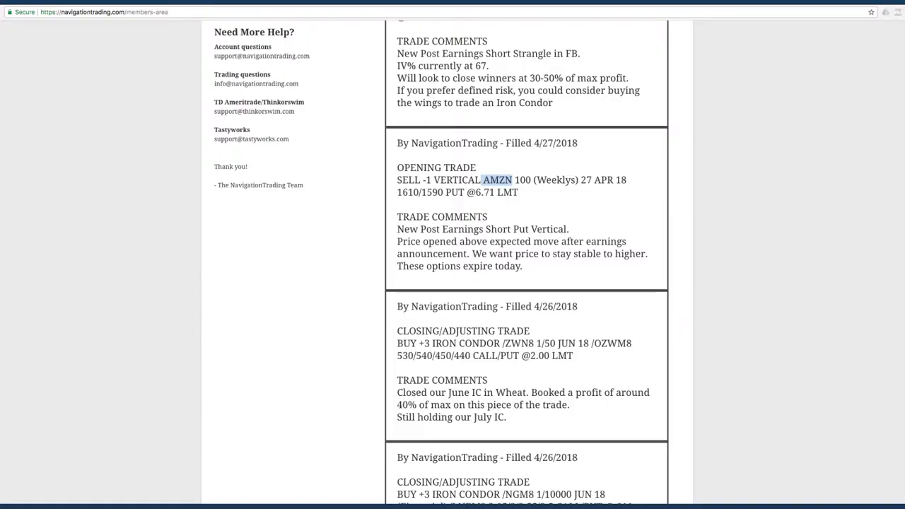
pyautogui.scroll(5, 433, 193)
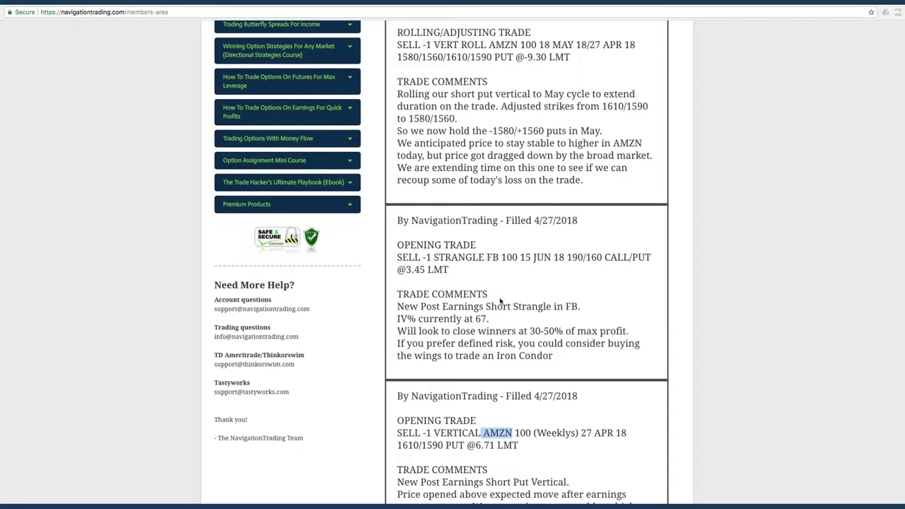
pyautogui.moveTo(422, 306); pyautogui.dragTo(576, 306)
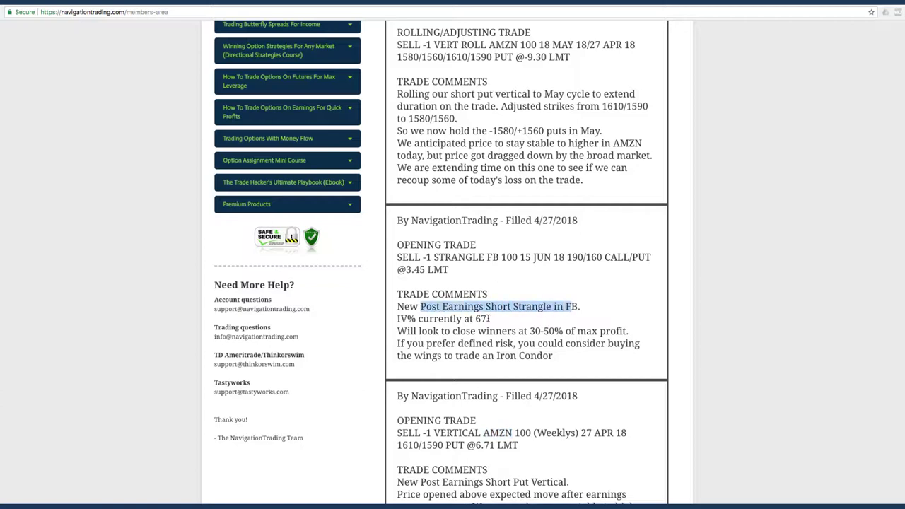
pyautogui.moveTo(489, 318); pyautogui.dragTo(463, 319)
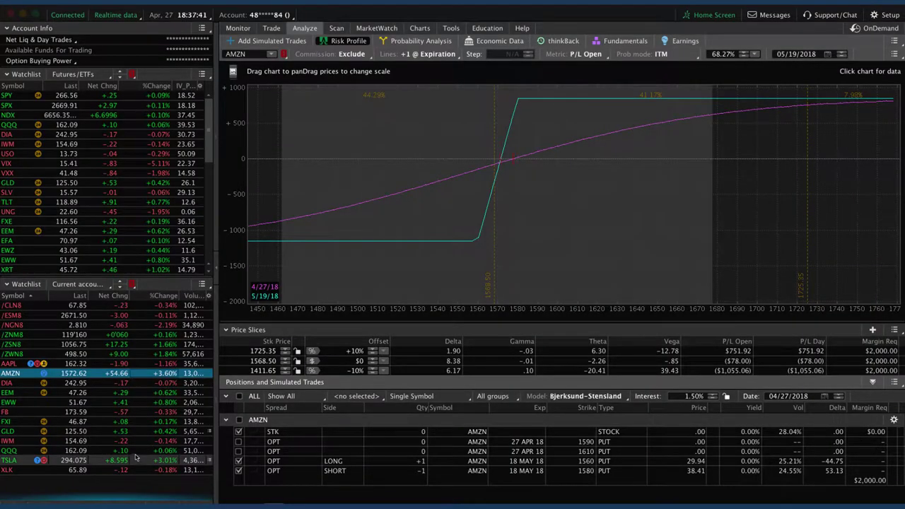
# View FB's risk profile in thinkorswim over a wider price range, and display its price chart
pyautogui.click(135, 412)
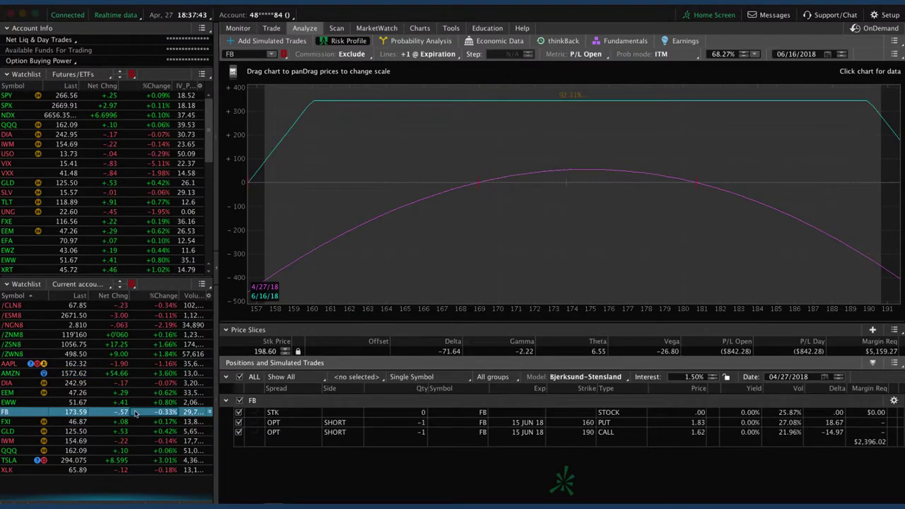
pyautogui.moveTo(724, 309); pyautogui.dragTo(602, 314)
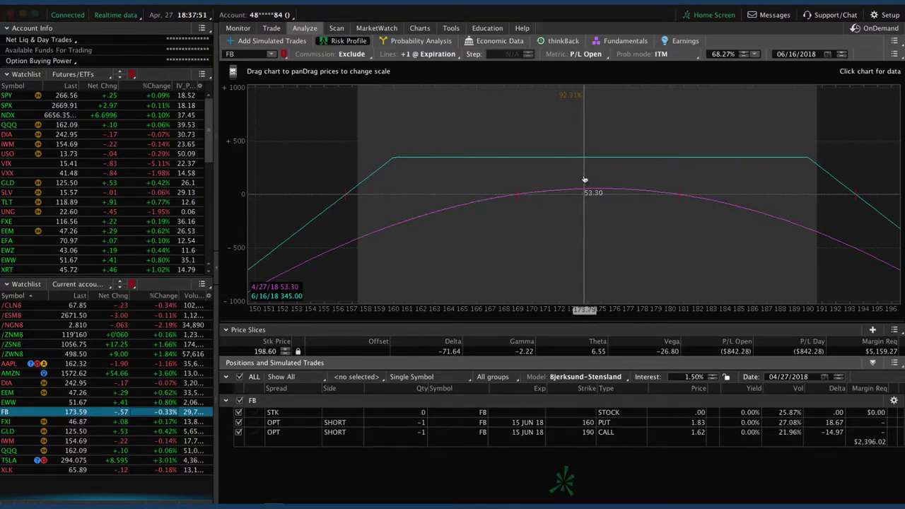
pyautogui.click(422, 30)
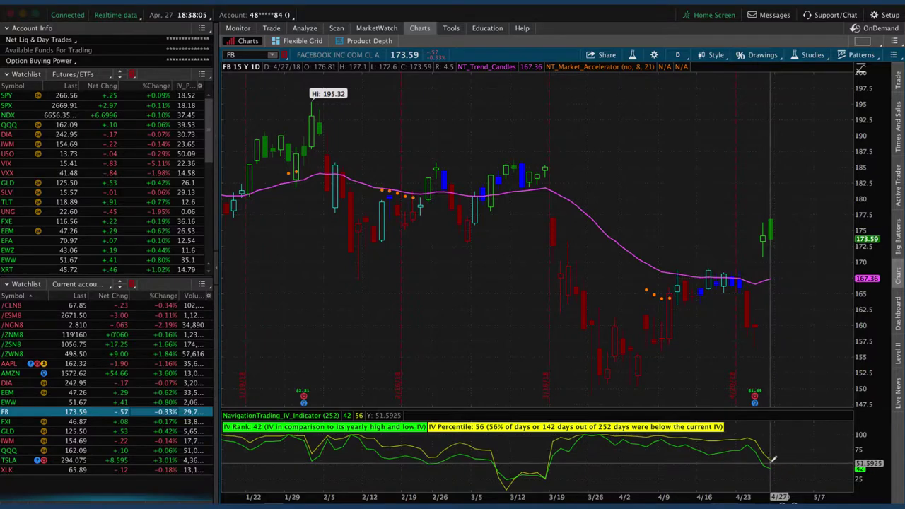
# Review the 4/27/2018 AMZN roll alert on the alerts page, and view AMZN's chart and risk profile in thinkorswim
pyautogui.press('super+Tab')
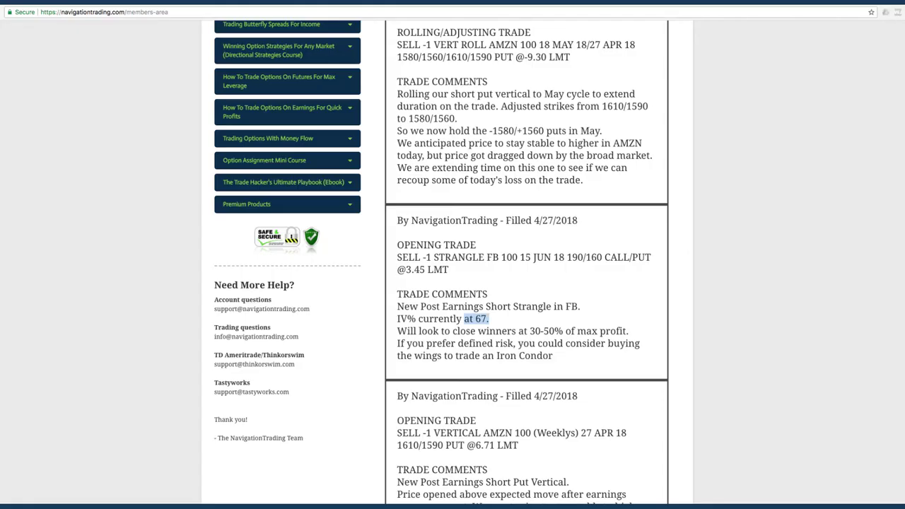
pyautogui.scroll(5, 490, 224)
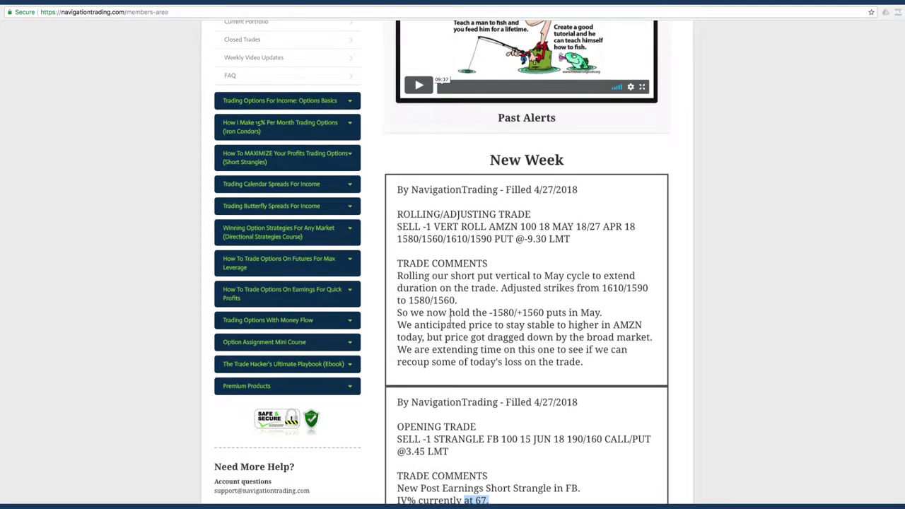
pyautogui.press('super+Tab')
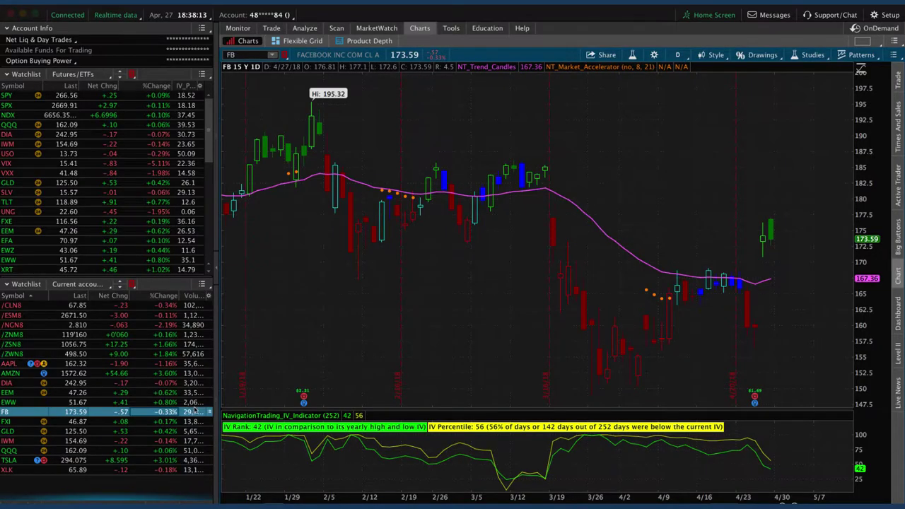
pyautogui.click(112, 373)
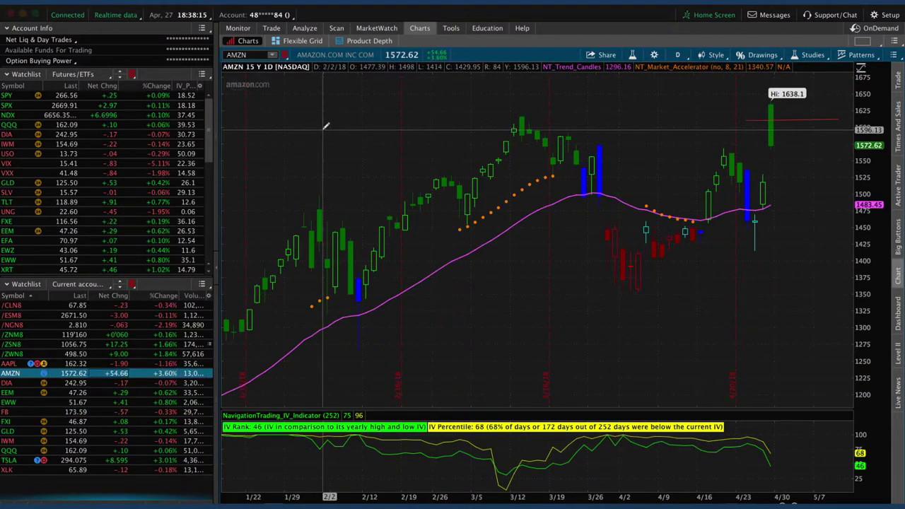
pyautogui.click(305, 28)
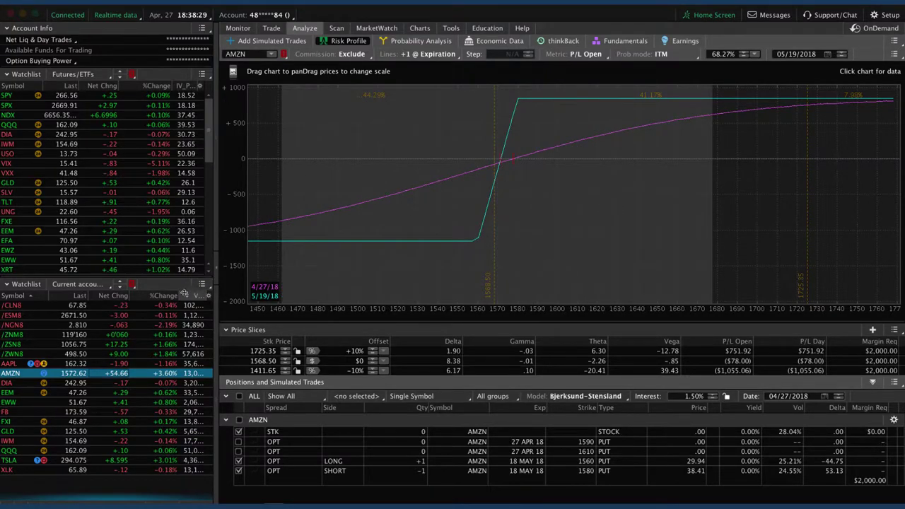
# Load /ESM8's risk profile and exclude the May 2640 and 2670 put legs to isolate the June iron condor
pyautogui.click(35, 315)
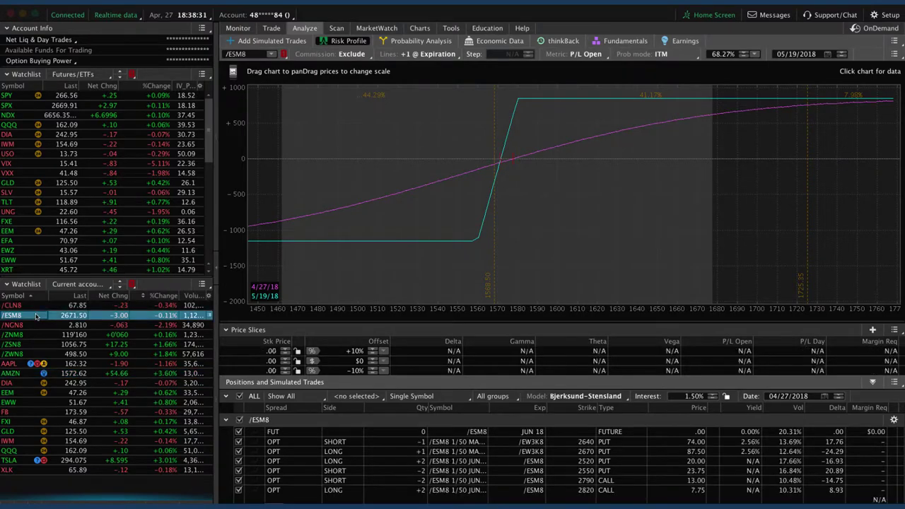
pyautogui.click(239, 451)
pyautogui.click(238, 441)
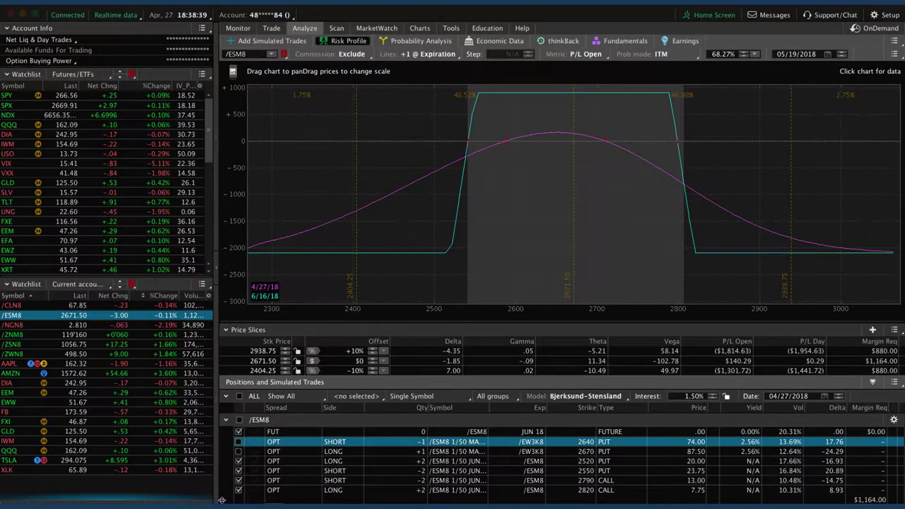
# Exclude the four June /ESM8 legs and include only the May 2640/2670 puts, narrowing the graph's price range
pyautogui.click(238, 490)
pyautogui.click(238, 481)
pyautogui.click(239, 470)
pyautogui.click(239, 461)
pyautogui.click(239, 451)
pyautogui.click(239, 441)
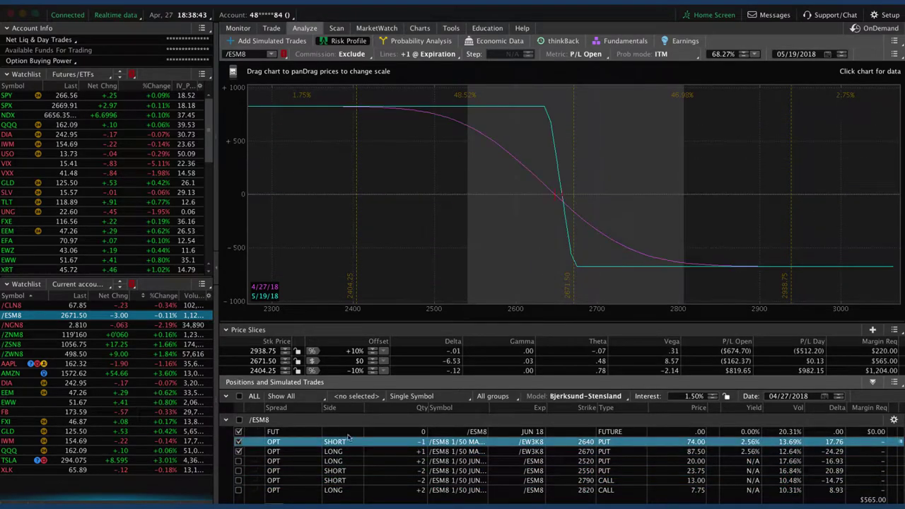
pyautogui.moveTo(549, 309)
pyautogui.mouseDown()
pyautogui.moveTo(459, 307)
pyautogui.moveTo(670, 309)
pyautogui.moveTo(546, 309)
pyautogui.mouseUp()
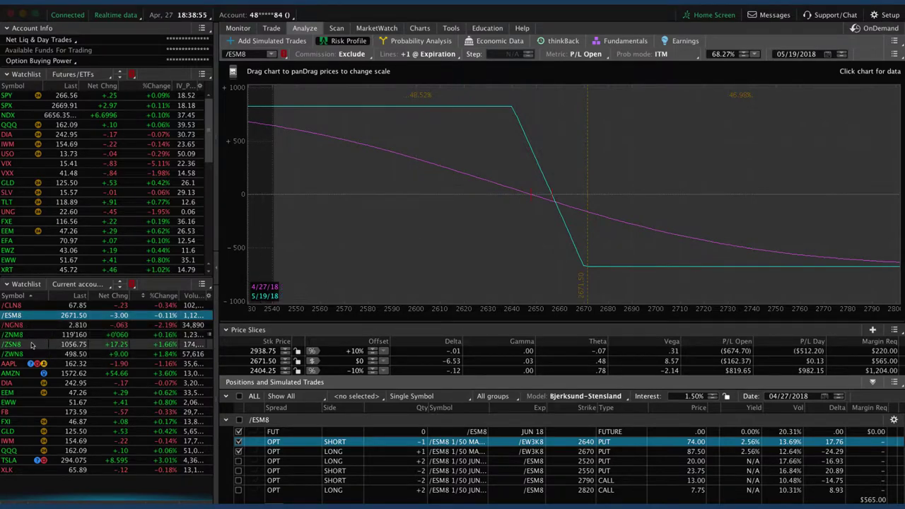
# View /ZSN8's risk profile, and load DIA's with the positions list enlarged to show all its option legs
pyautogui.click(32, 345)
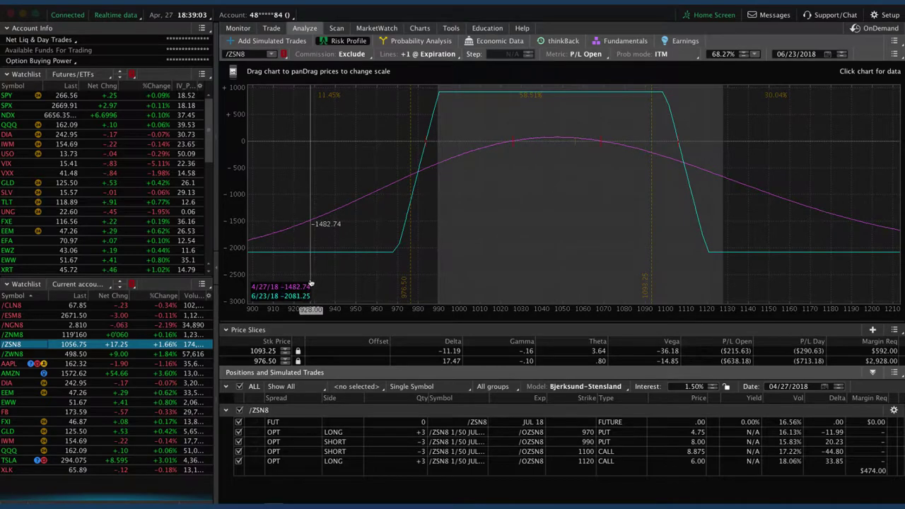
pyautogui.click(29, 382)
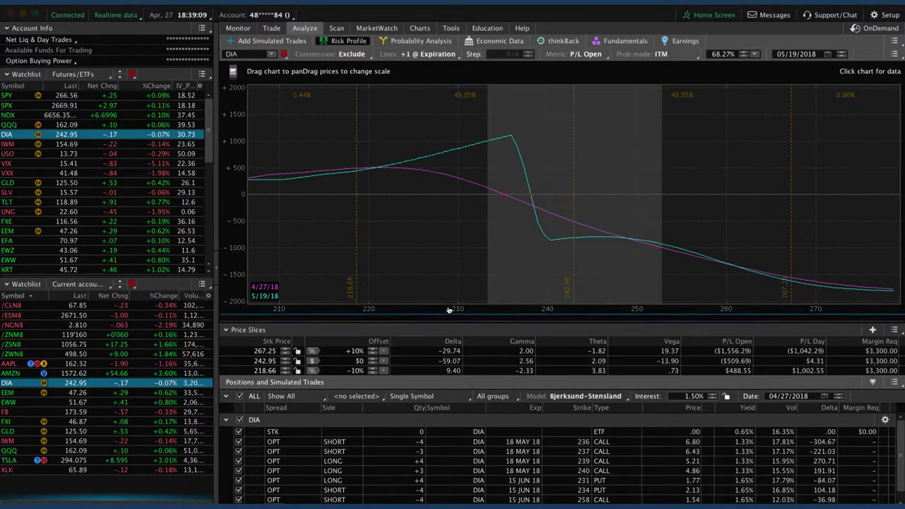
pyautogui.moveTo(448, 306); pyautogui.dragTo(448, 262)
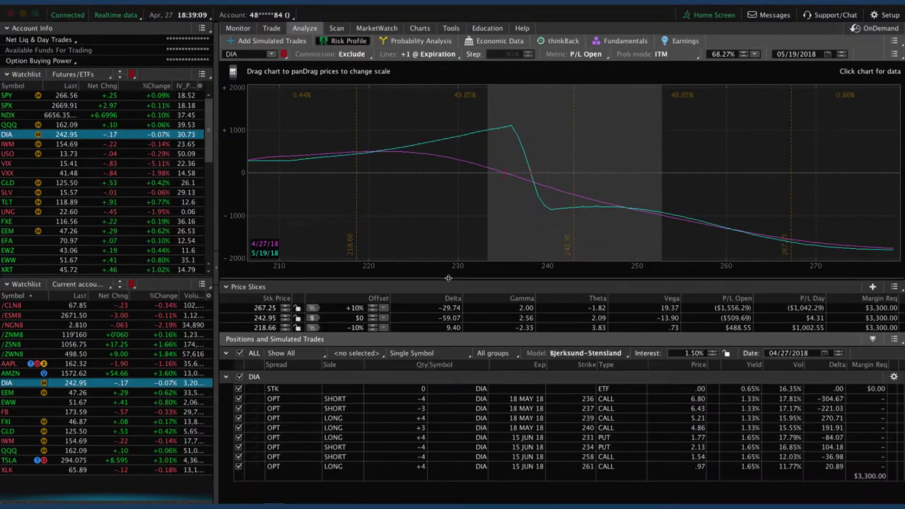
# Exclude DIA's four 18 MAY 18 call legs to view the 15 JUN 18 iron condor alone
pyautogui.click(239, 428)
pyautogui.click(239, 418)
pyautogui.click(238, 408)
pyautogui.click(239, 399)
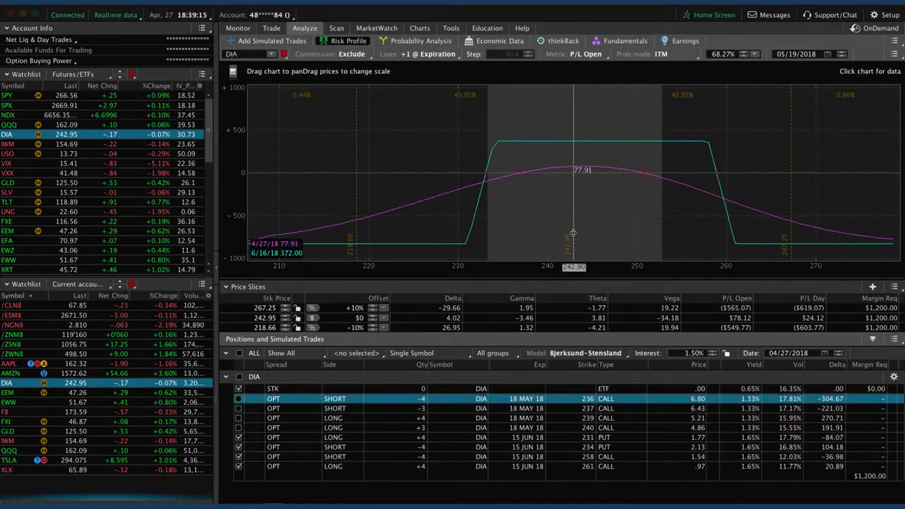
# Exclude DIA's four 15 JUN 18 legs and include the four 18 MAY 18 calls to view the May call verticals alone
pyautogui.click(239, 466)
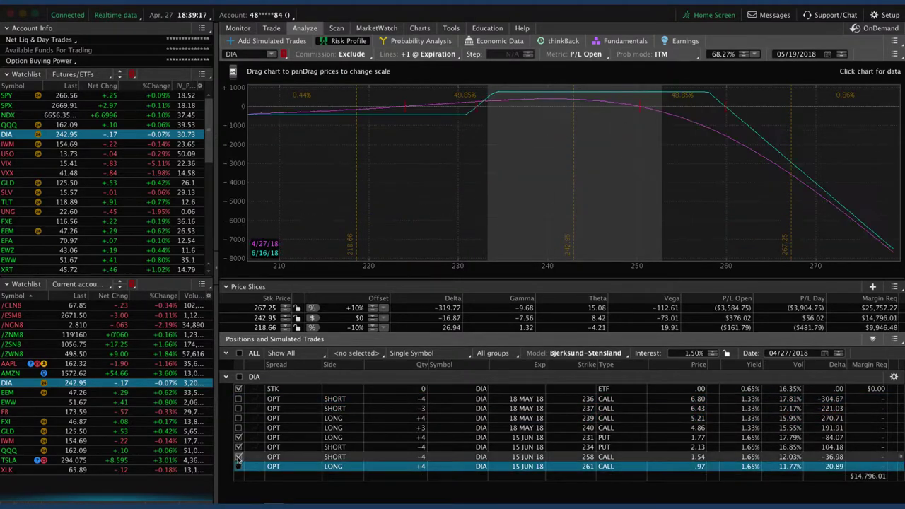
pyautogui.click(238, 457)
pyautogui.click(238, 446)
pyautogui.click(238, 437)
pyautogui.click(238, 428)
pyautogui.click(238, 418)
pyautogui.click(238, 408)
pyautogui.click(238, 398)
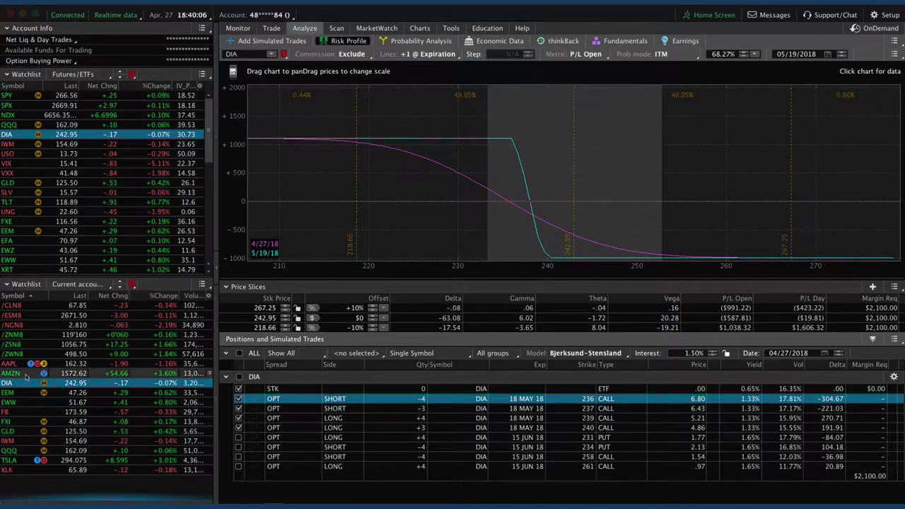
# Load QQQ's risk profile and exclude the 162 and 165 calls to isolate the 163/166 call vertical
pyautogui.click(24, 450)
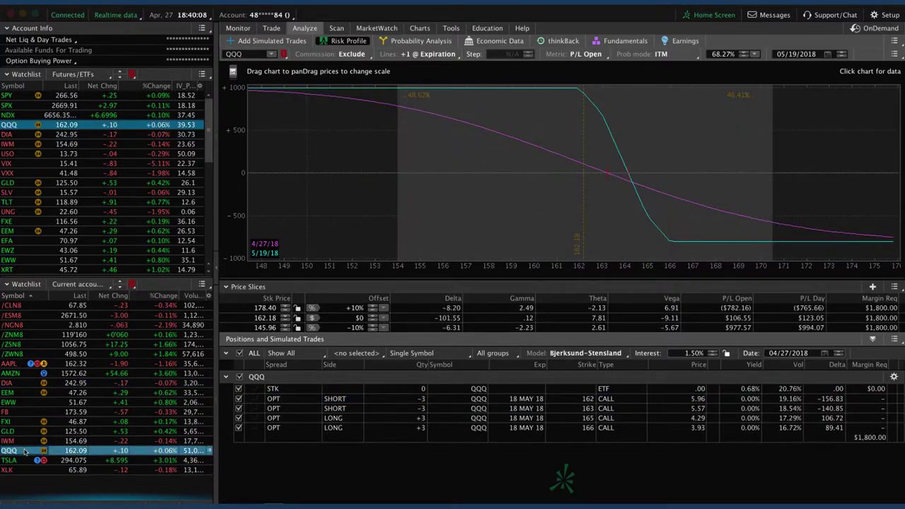
pyautogui.click(239, 399)
pyautogui.click(239, 418)
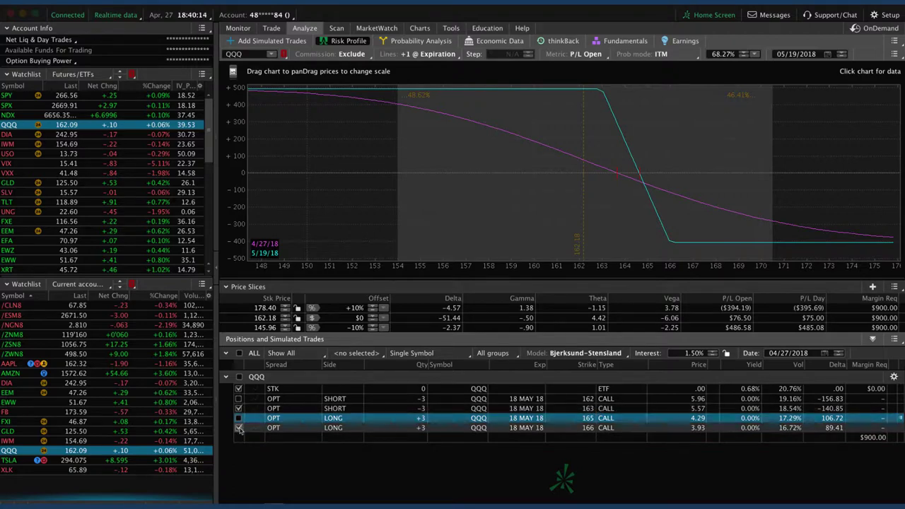
# Switch the included QQQ legs to the 162 and 165 calls, leaving out the 163 and 166 calls
pyautogui.click(239, 428)
pyautogui.click(239, 418)
pyautogui.click(239, 408)
pyautogui.click(239, 399)
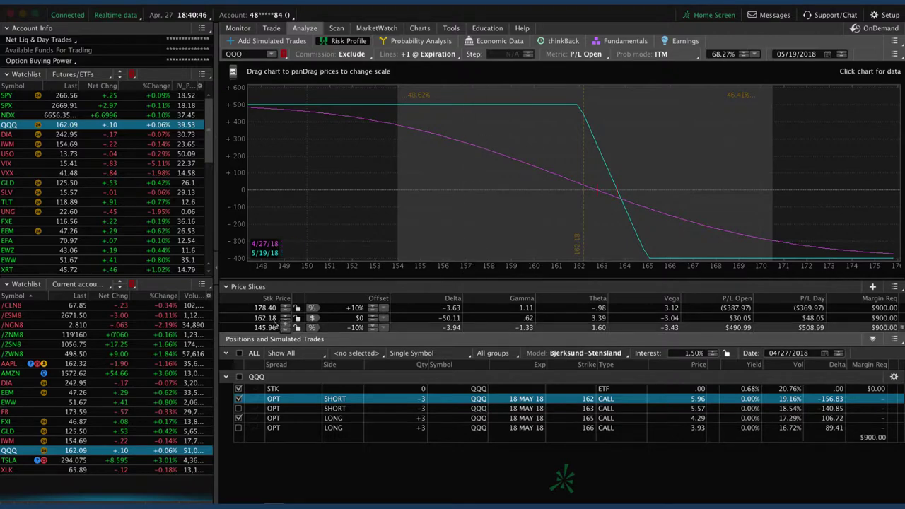
# Load EEM's risk profile to view its 15 JUN 18 short strangle
pyautogui.click(81, 394)
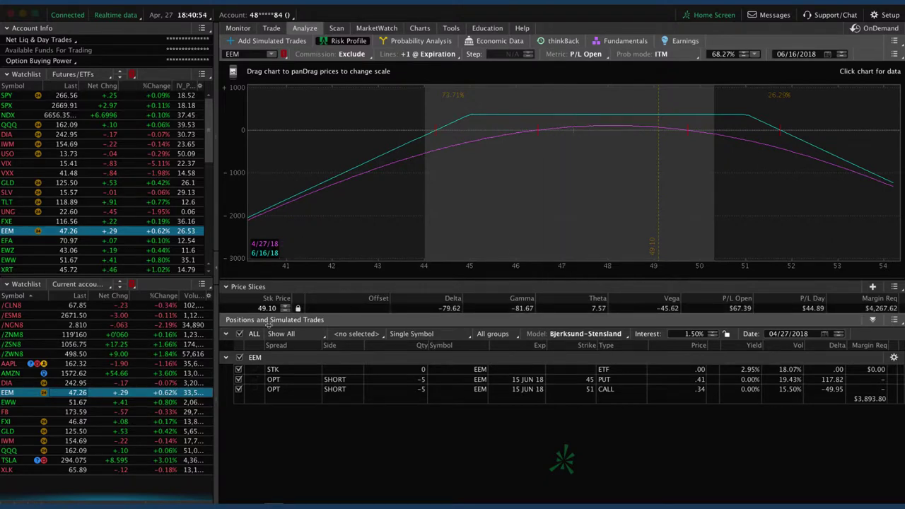
# Load EWW's risk profile to view its 15 JUN 18 short strangle, followed by GLD's 18 MAY 18 iron condor
pyautogui.click(164, 403)
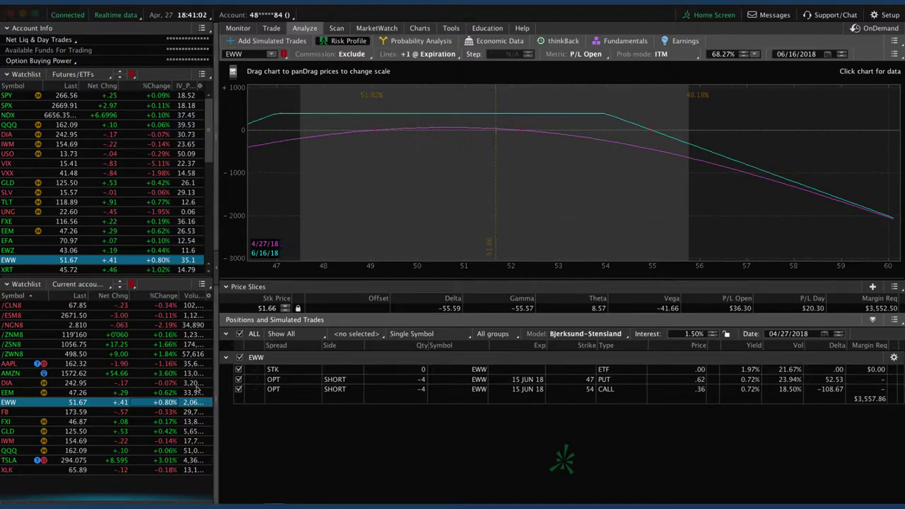
pyautogui.click(104, 431)
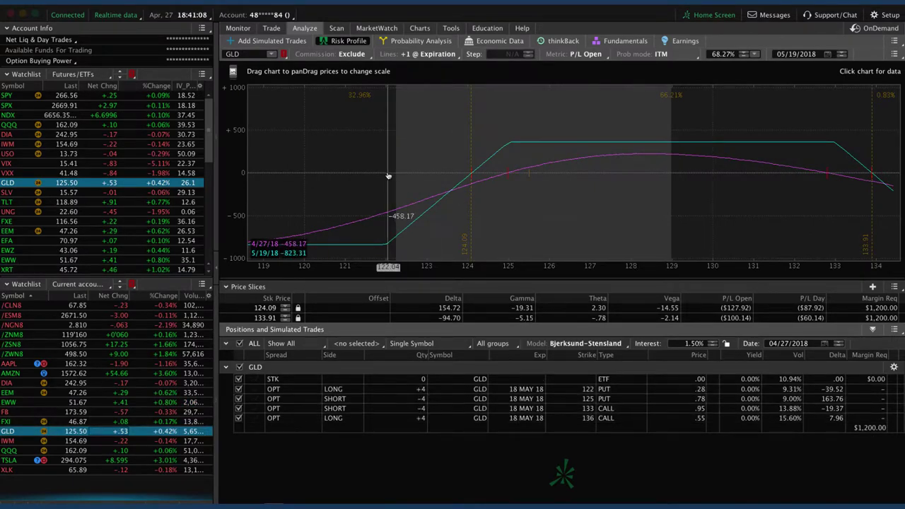
# Check GLD's option chain and position details, and return to its risk profile, showing prices from about 122 to 137
pyautogui.click(270, 28)
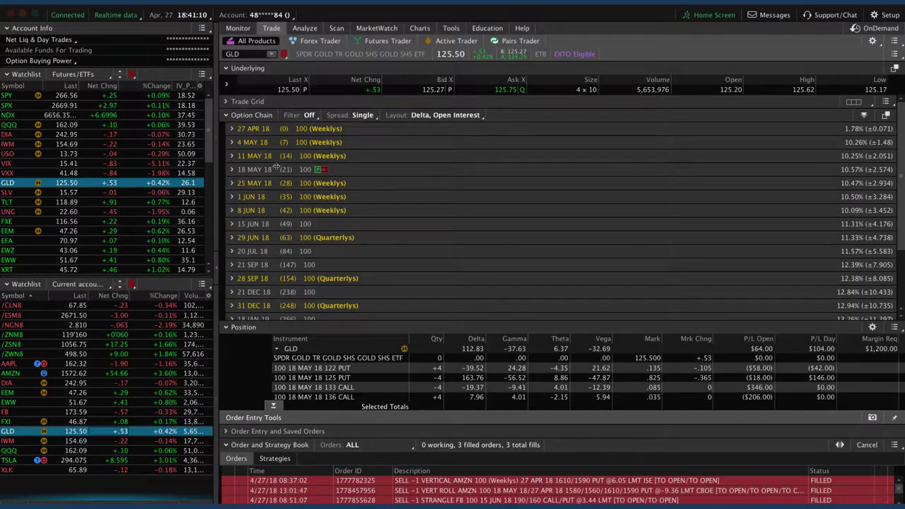
pyautogui.click(305, 27)
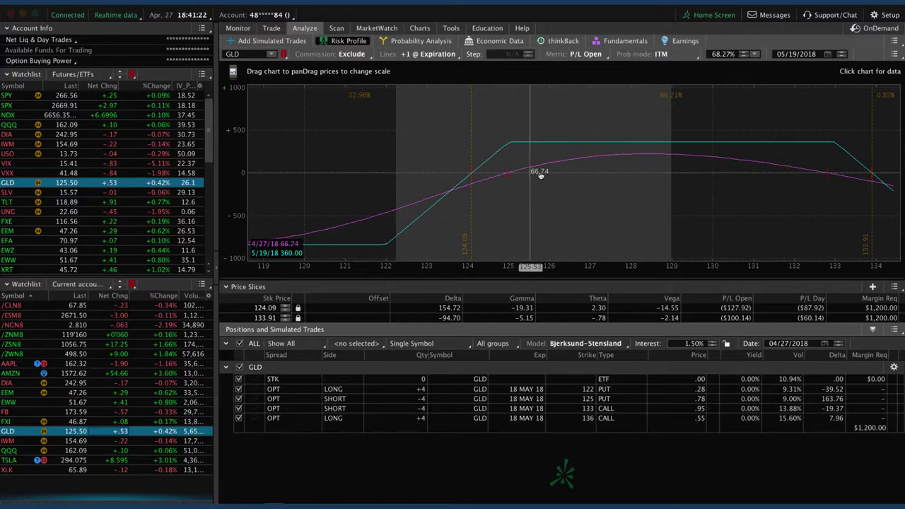
pyautogui.moveTo(582, 198); pyautogui.dragTo(465, 199)
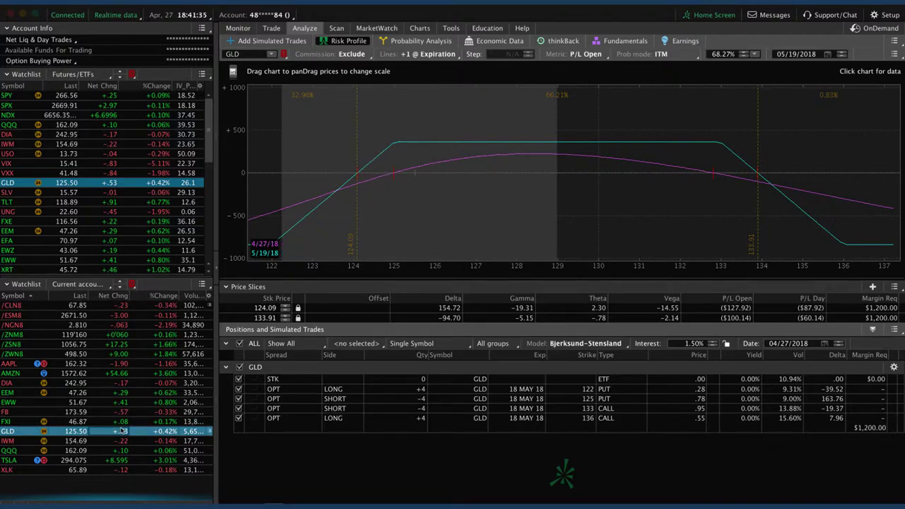
# View the risk profiles of TSLA's 300/310 put vertical and XLK's 64/68 put vertical, one after the other
pyautogui.click(104, 461)
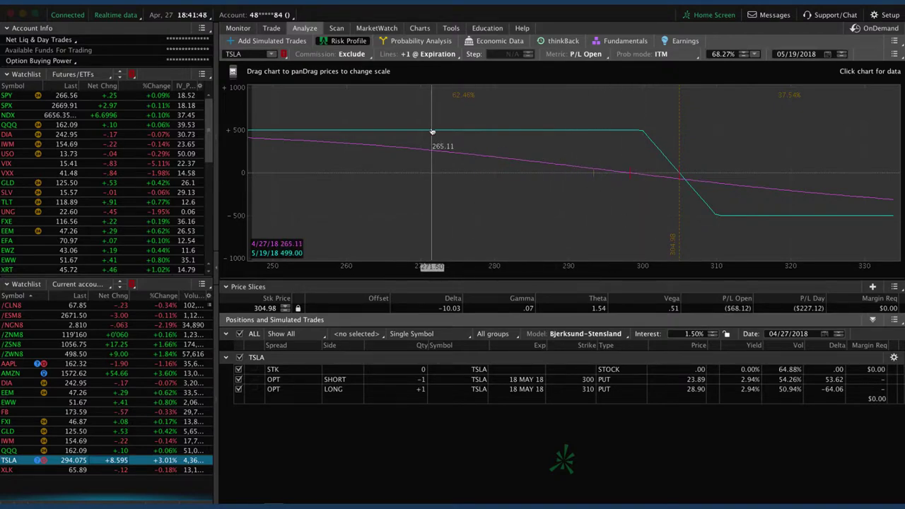
pyautogui.click(161, 471)
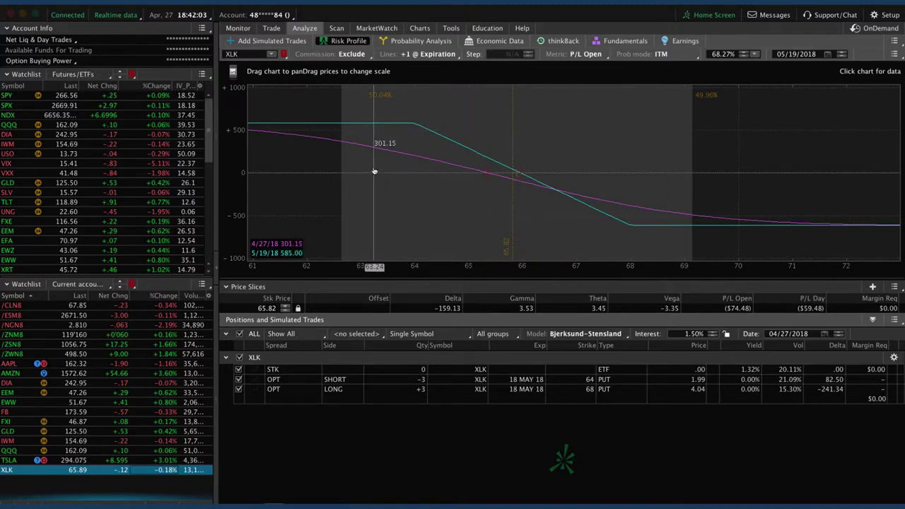
# Open the account's position statement and compare the deltas without beta weighting and with weighting to SPY
pyautogui.click(242, 30)
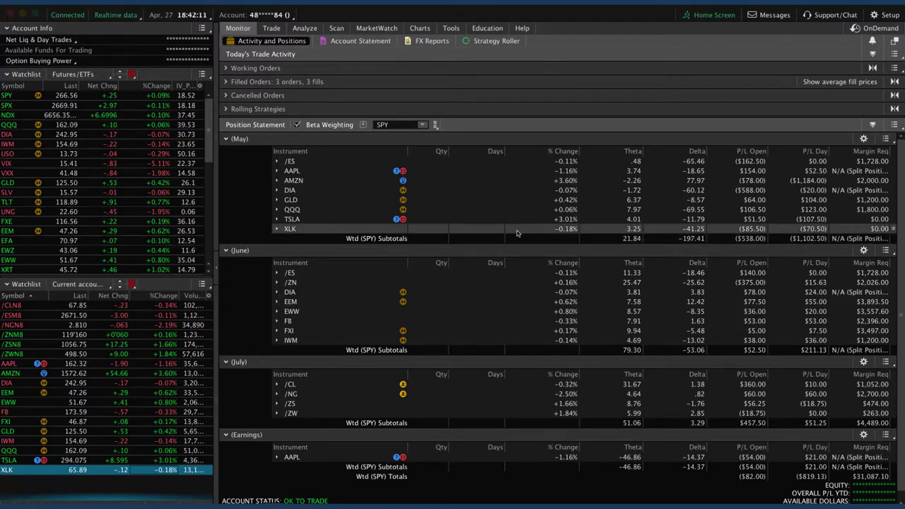
pyautogui.click(297, 125)
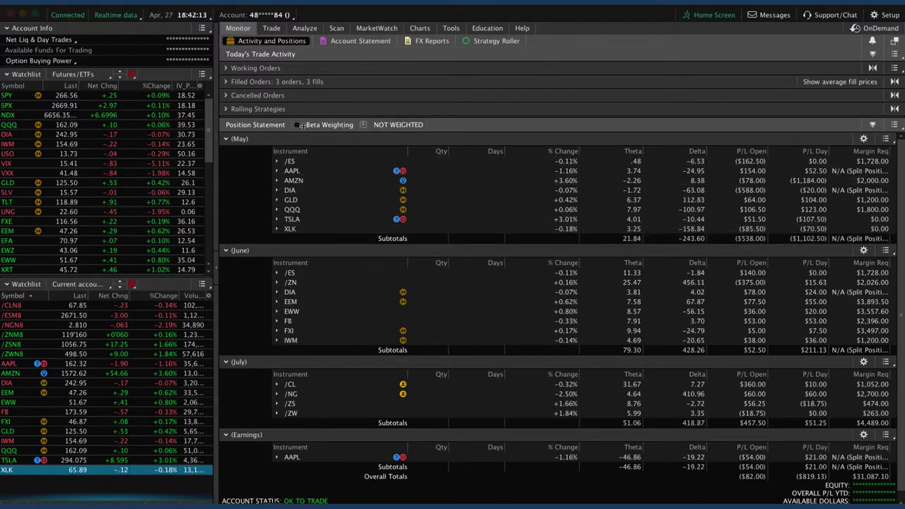
pyautogui.click(296, 124)
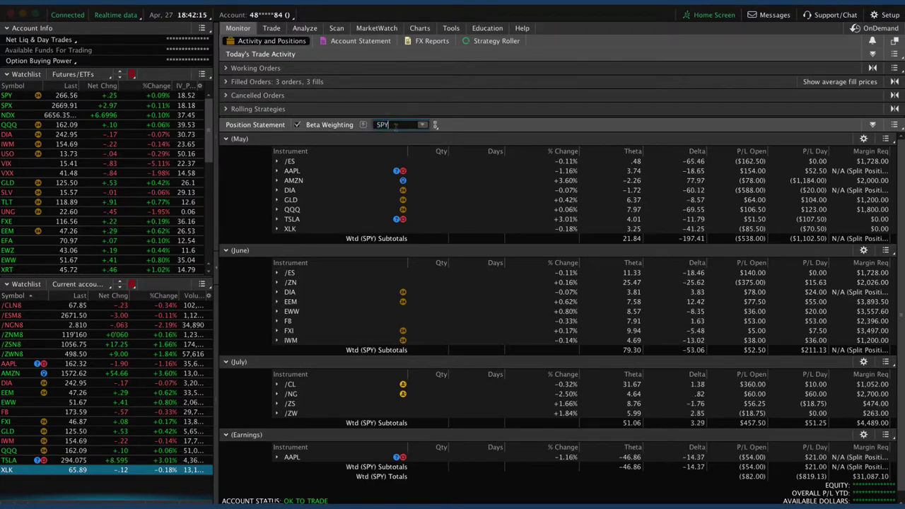